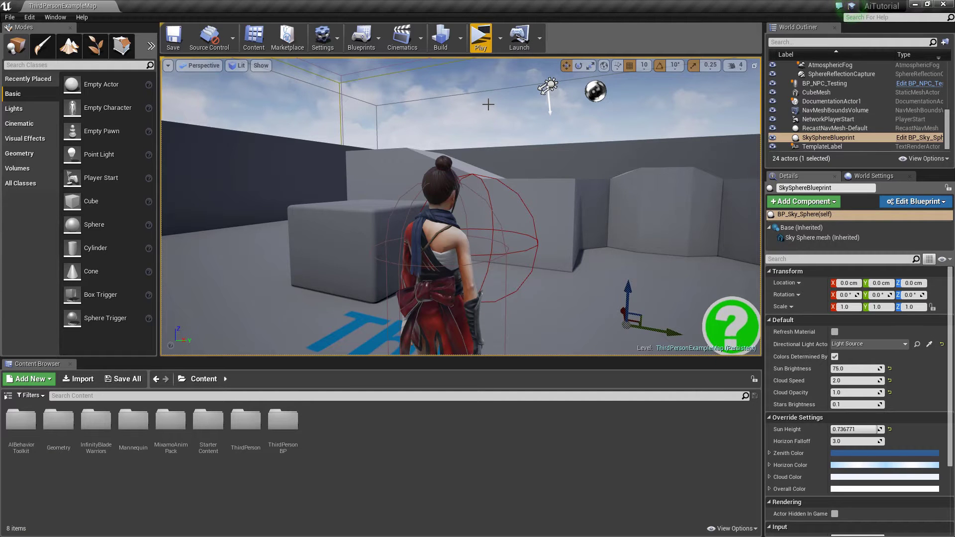
right_click_drag(494, 115, 398, 118)
key("d")
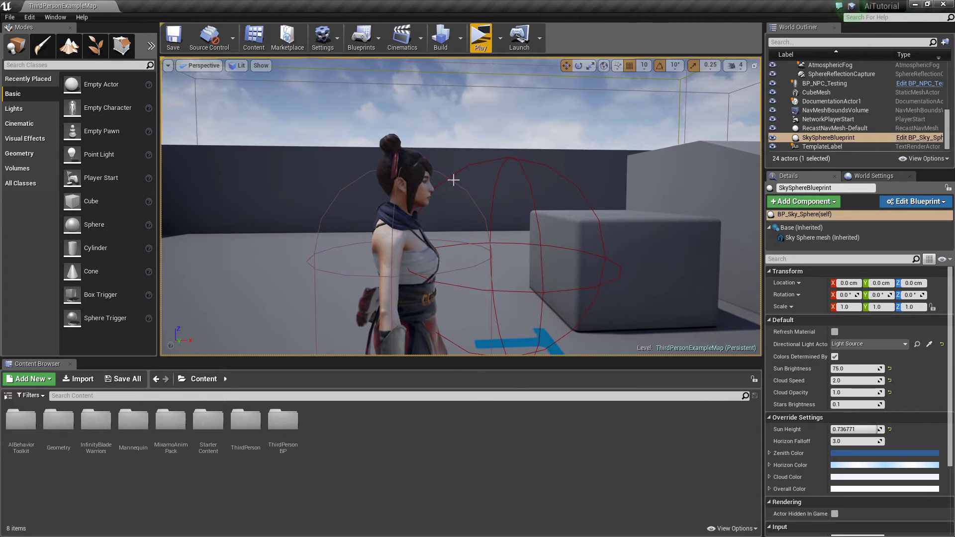
key("d")
right_click_drag(510, 228, 428, 222)
key("a")
key("d")
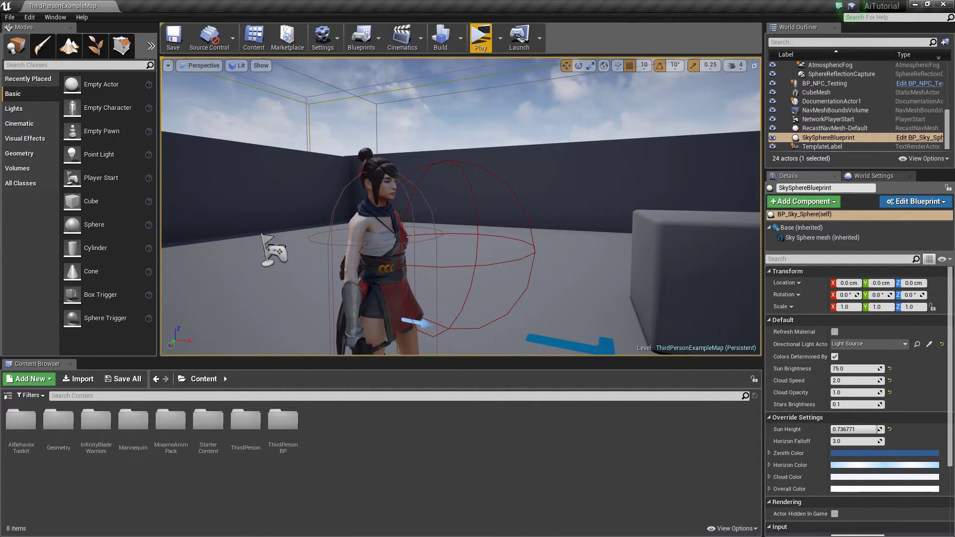
right_click_drag(453, 215, 441, 217)
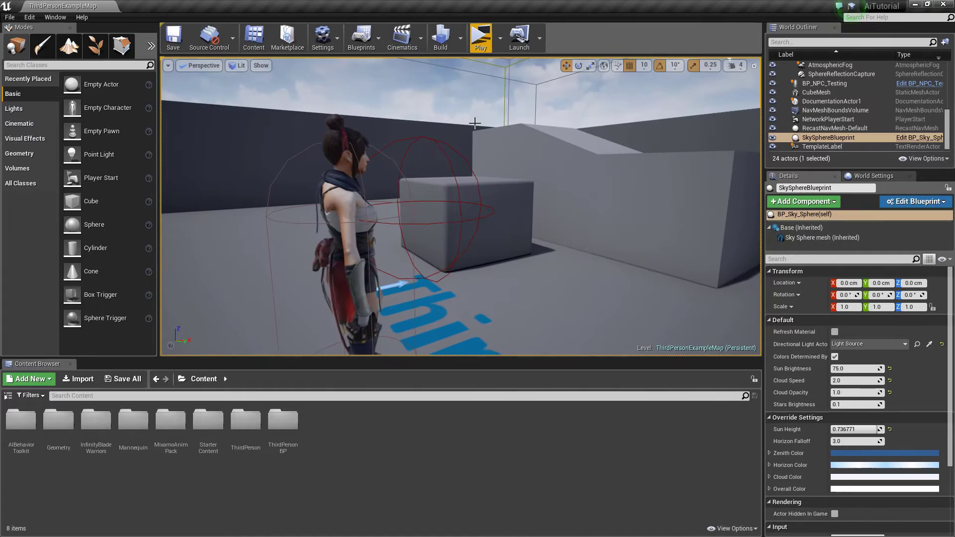
- Play-test the level, running the player character around the female NPC to check its behaviour, and end the session
left_click(481, 37)
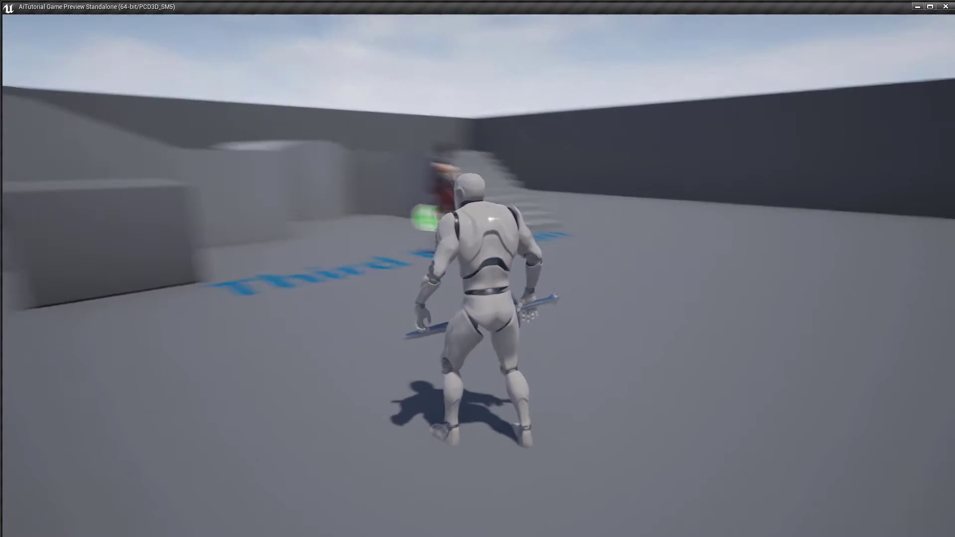
key("w")
key("w")
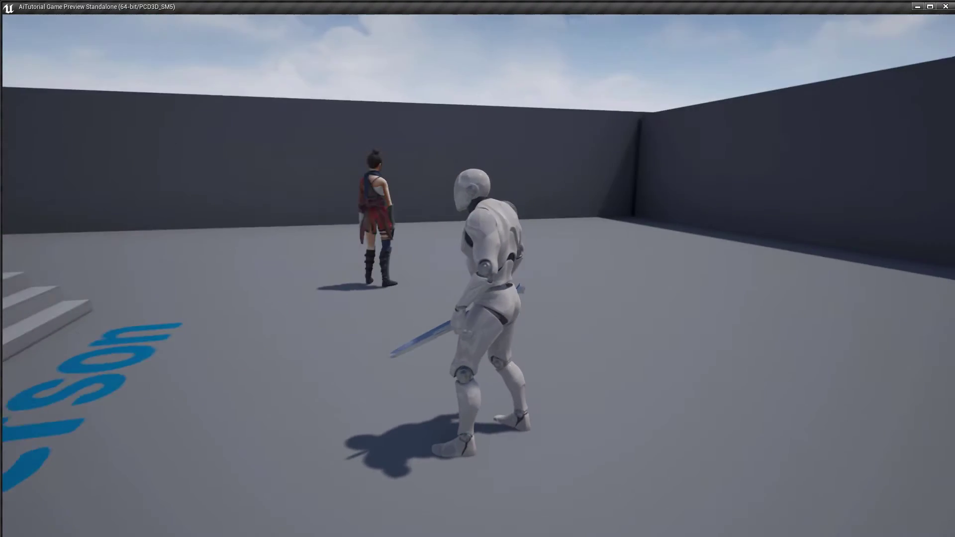
key("w")
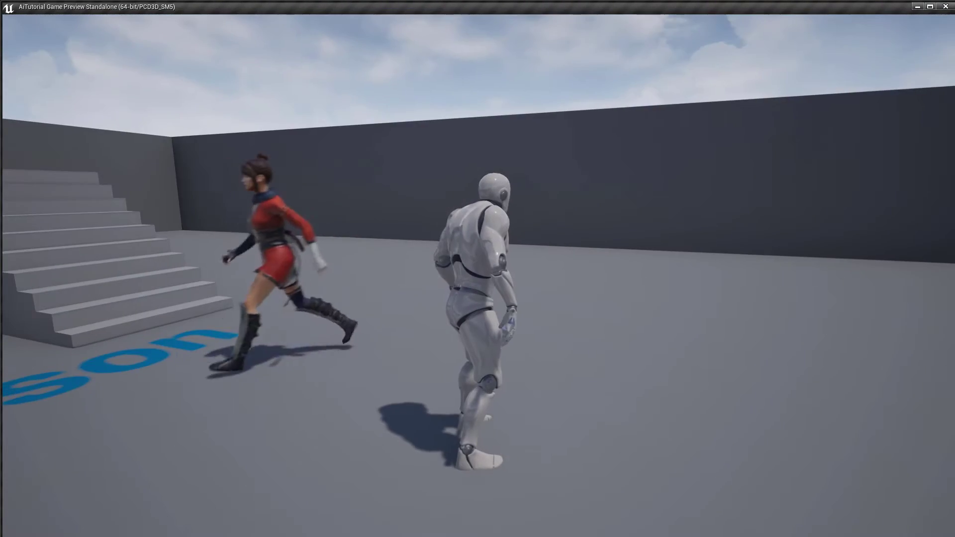
key("s")
key("w")
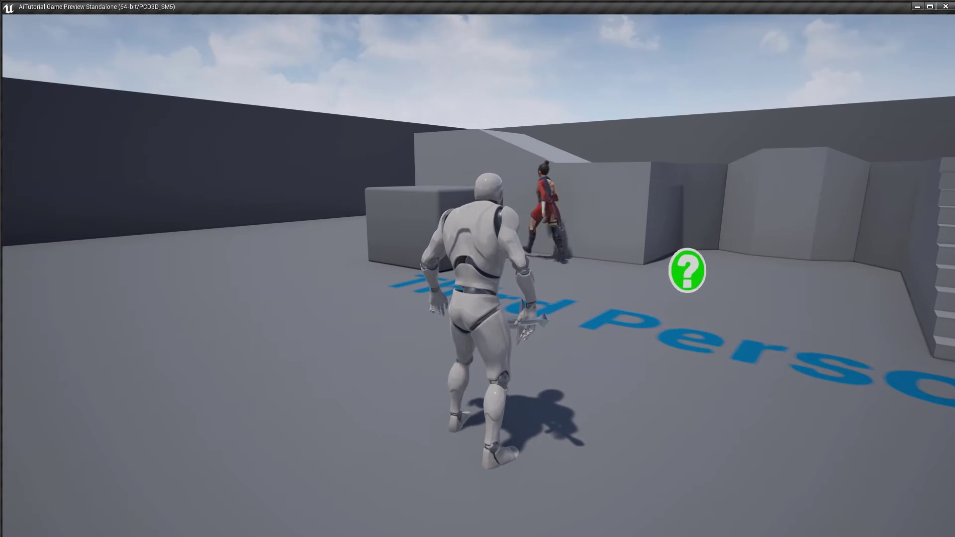
key("Escape")
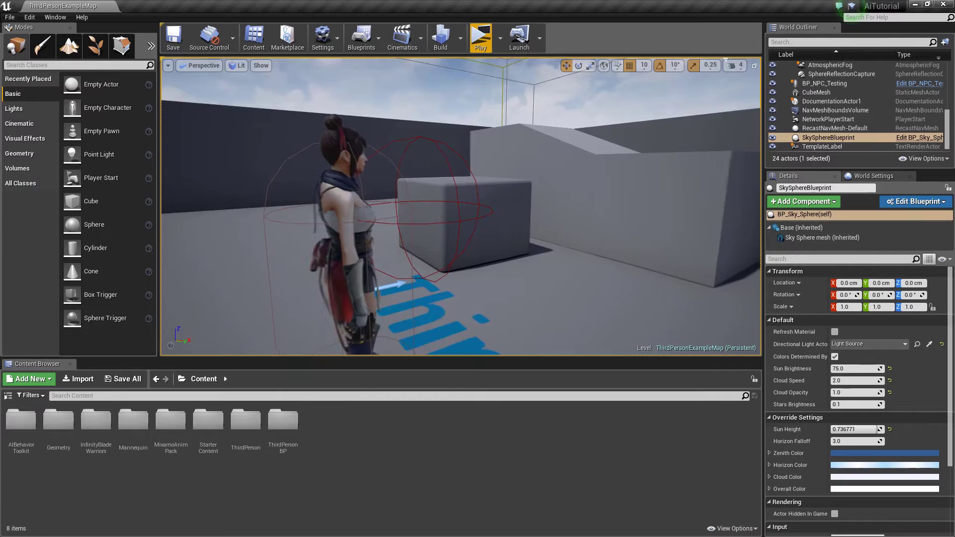
- Open the Anims folder of Mixamo_Kachujin inside the MixamoAnimPack content folder
key("a")
right_click_drag(321, 257, 508, 254)
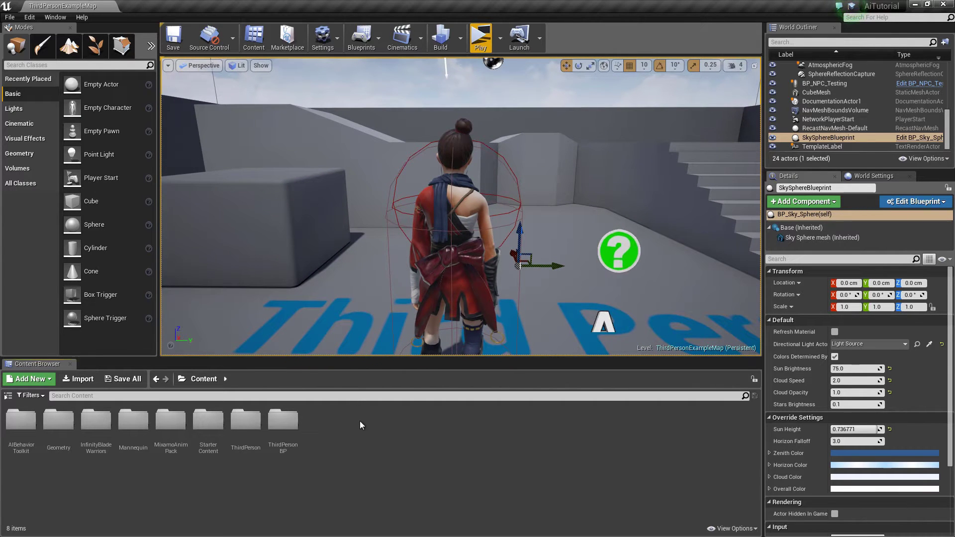
double_click(170, 421)
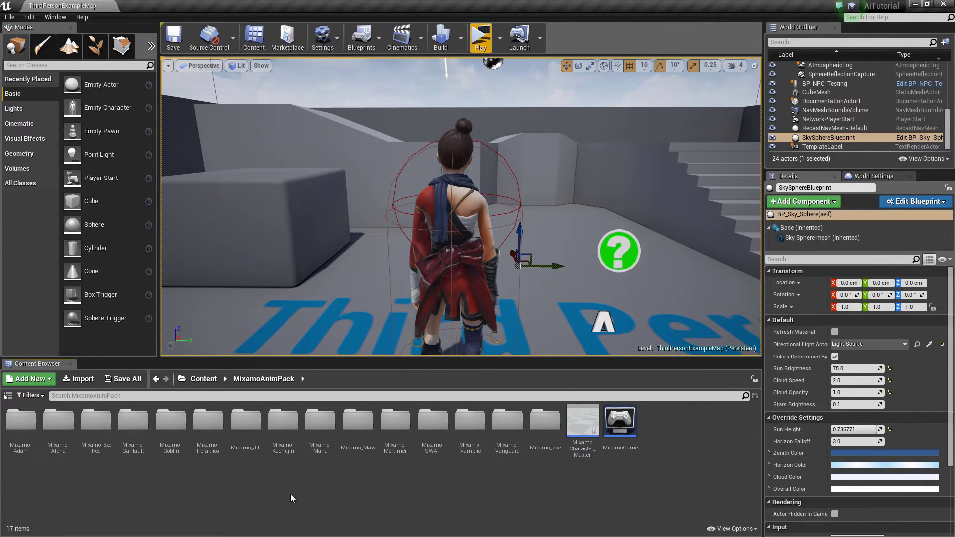
double_click(289, 431)
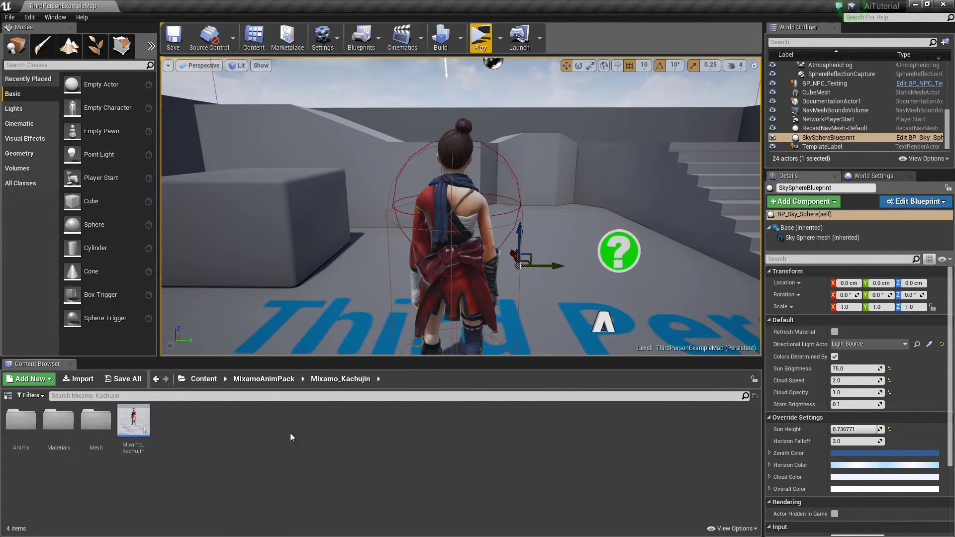
double_click(21, 421)
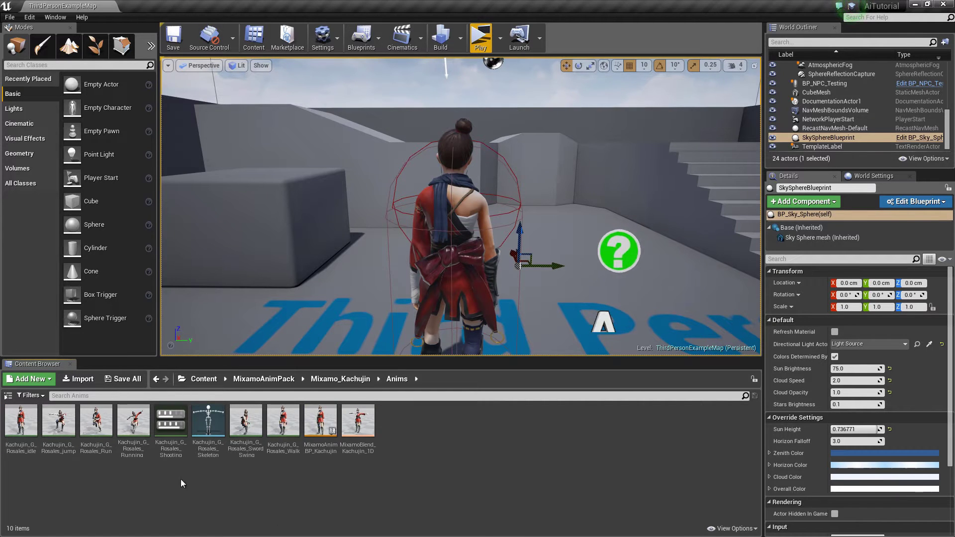
- Preview the Kachujin_G_Rosales_Sword_Swing animation and close its editor
double_click(246, 422)
right_click_drag(393, 228, 449, 234)
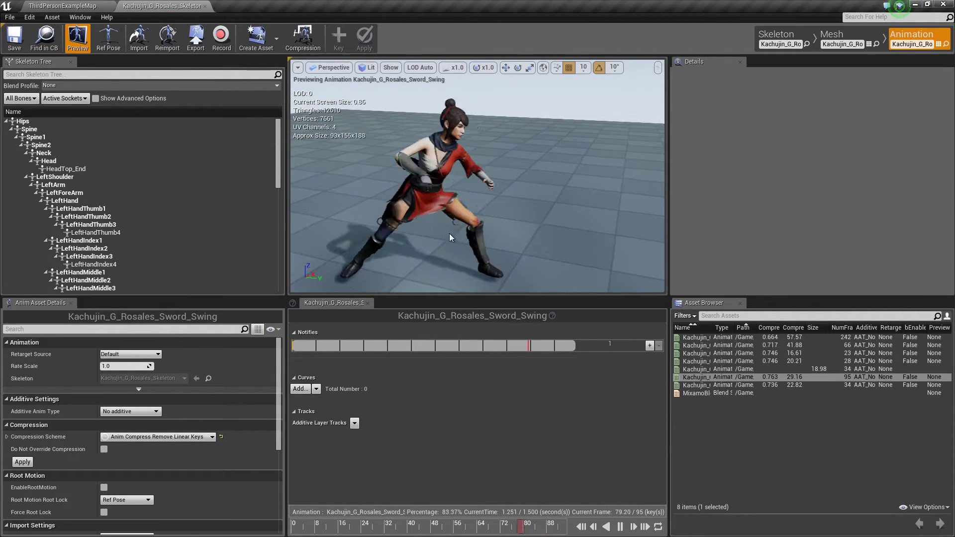
left_click(205, 5)
- Create an AnimMontage from the Kachujin_G_Rosales_Sword_Swing animation and name it AM_Attack
right_click(254, 416)
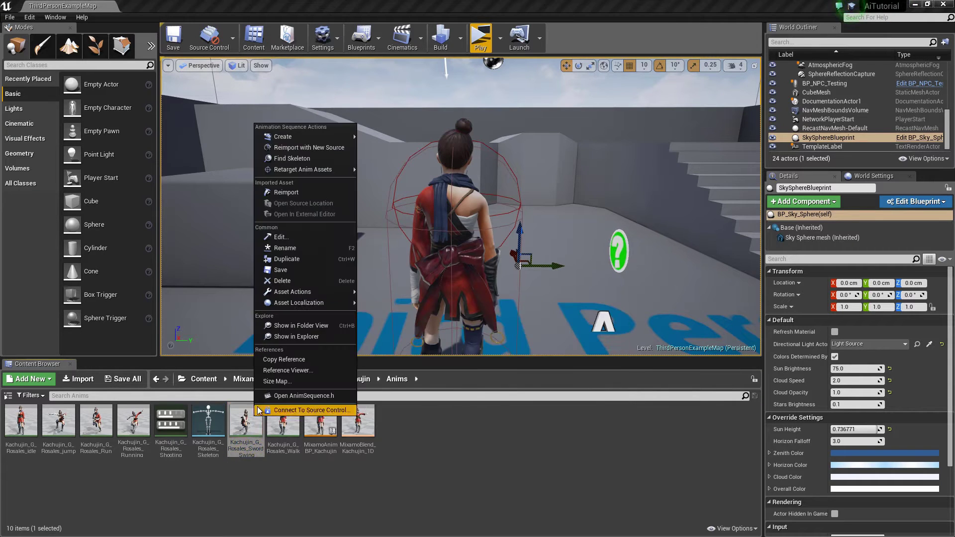
mouse_move(313, 137)
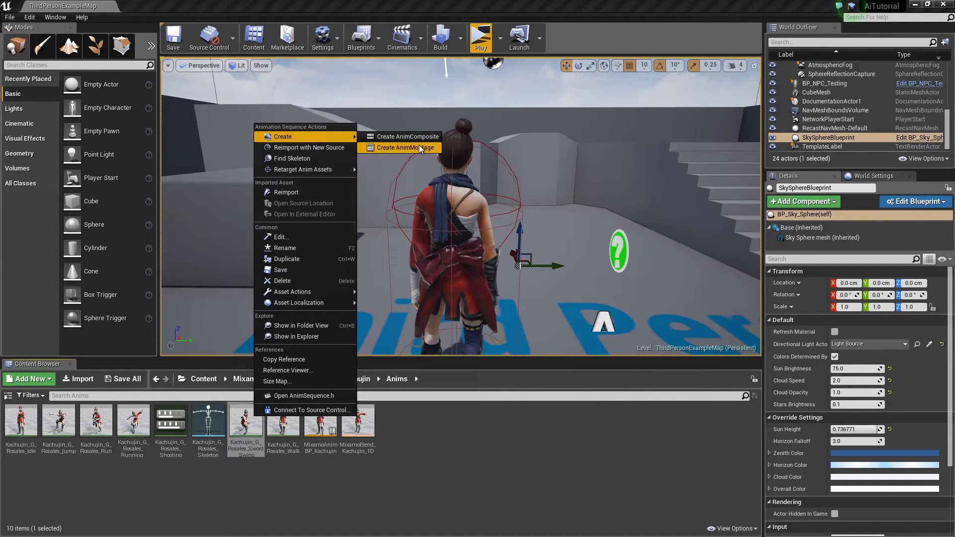
left_click(404, 147)
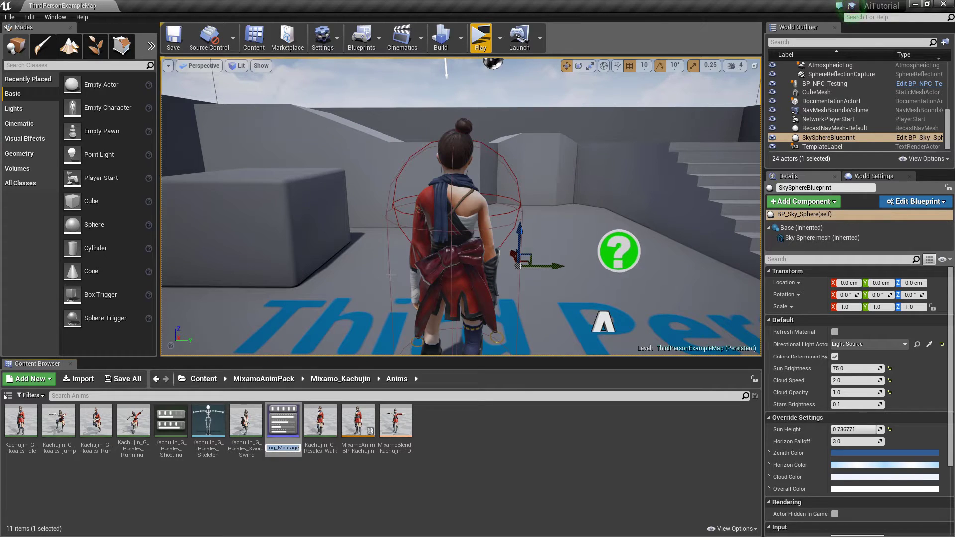
type("AM_Attack")
key("Return")
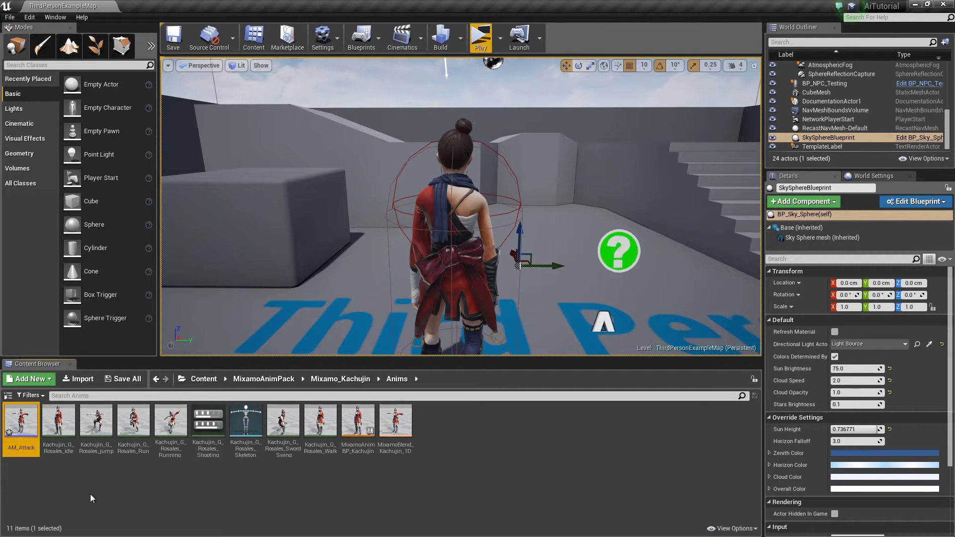
- Open the AM_Attack montage, pause its preview and scrub to about frame 18, where the arm is extended
double_click(26, 418)
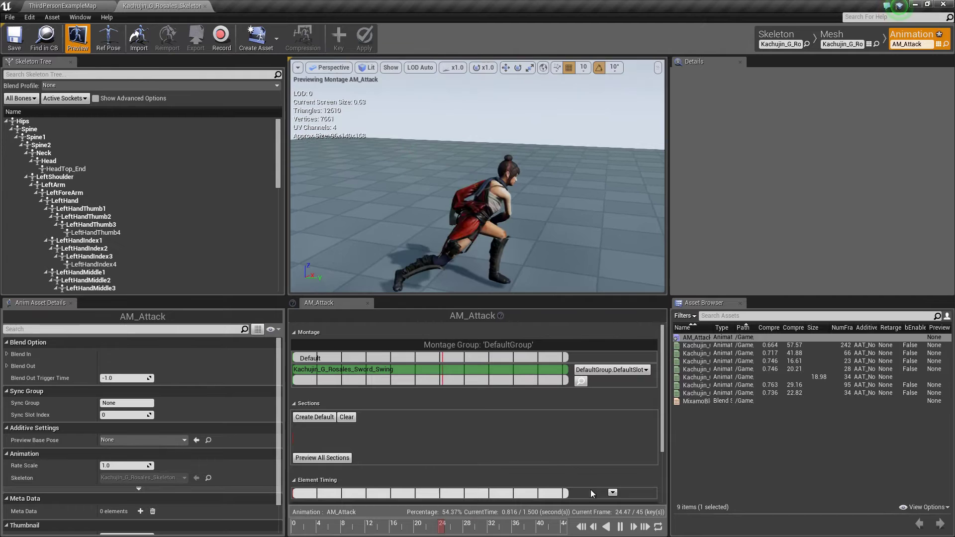
left_click(620, 526)
scroll(655, 396, "down", 3)
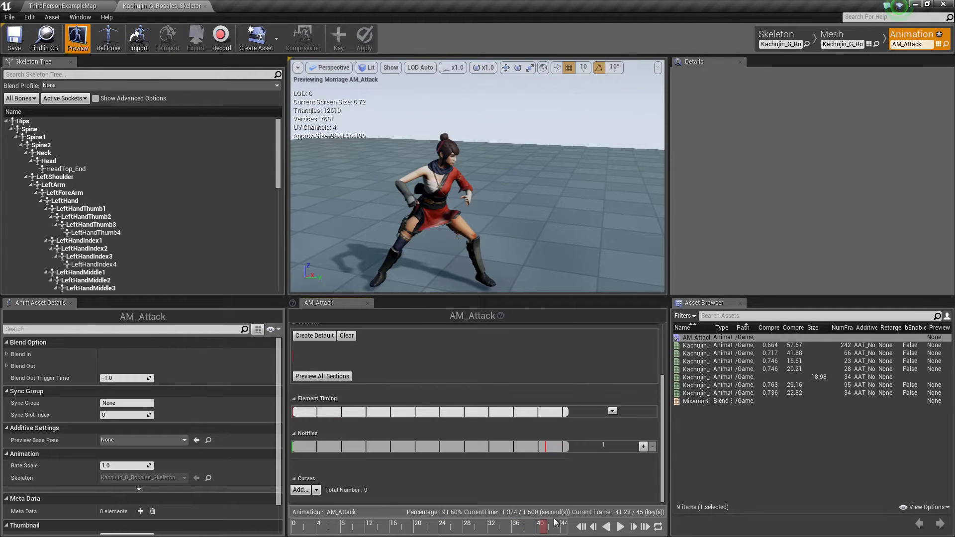
left_click_drag(545, 530, 404, 534)
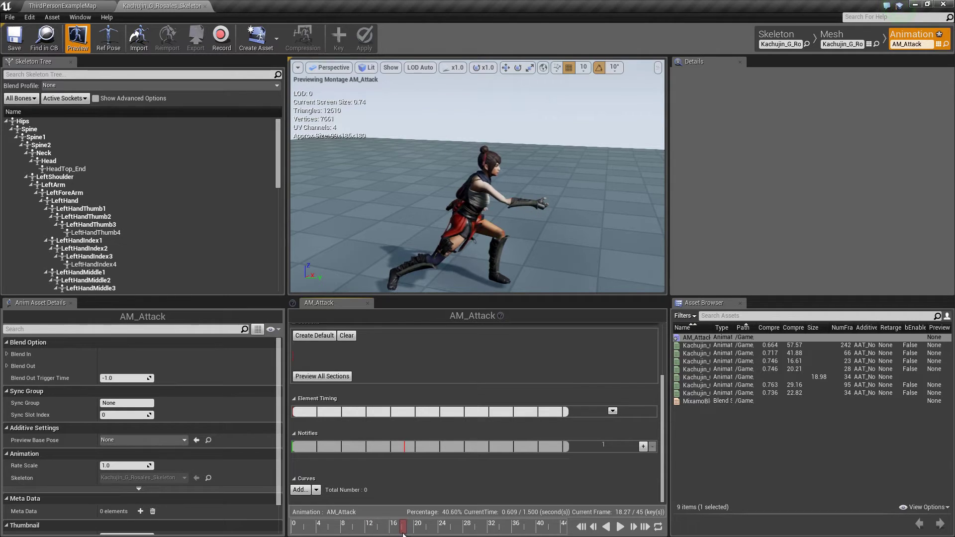
- Add a new custom notify named Damage to the notify track at the current playhead frame
right_click(405, 450)
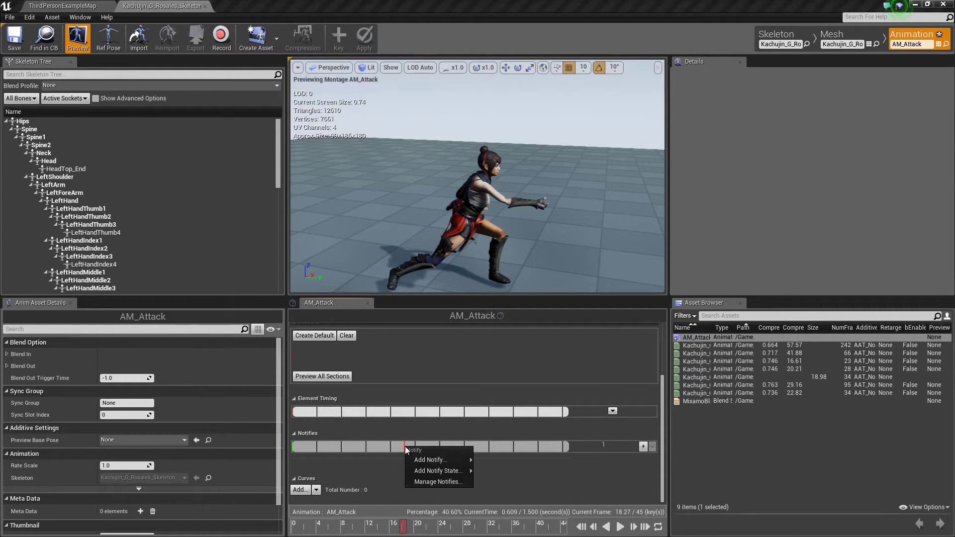
mouse_move(428, 461)
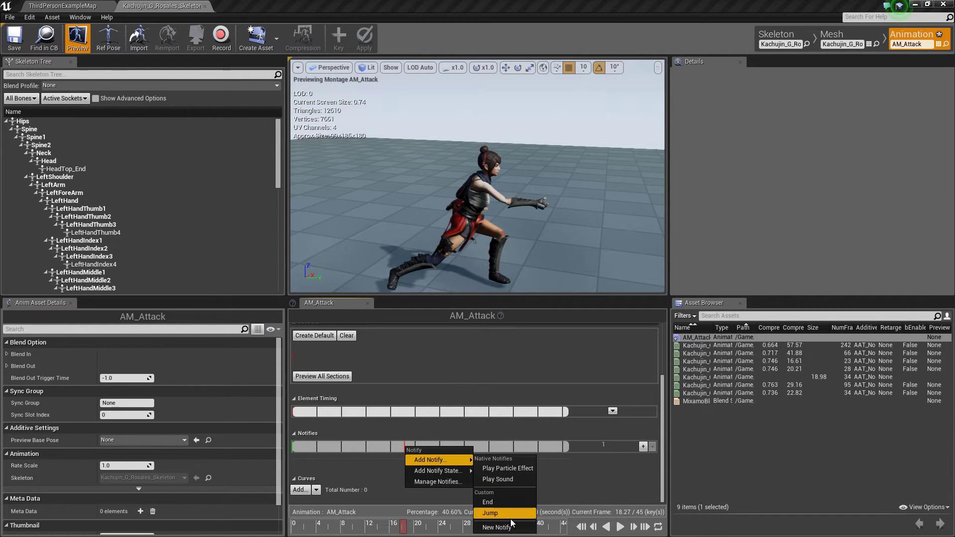
left_click(497, 528)
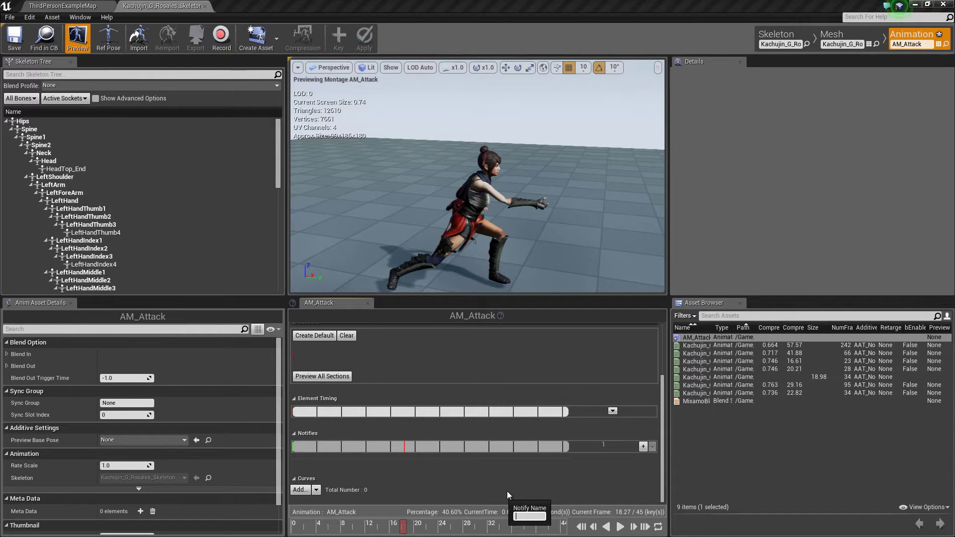
type("Damage")
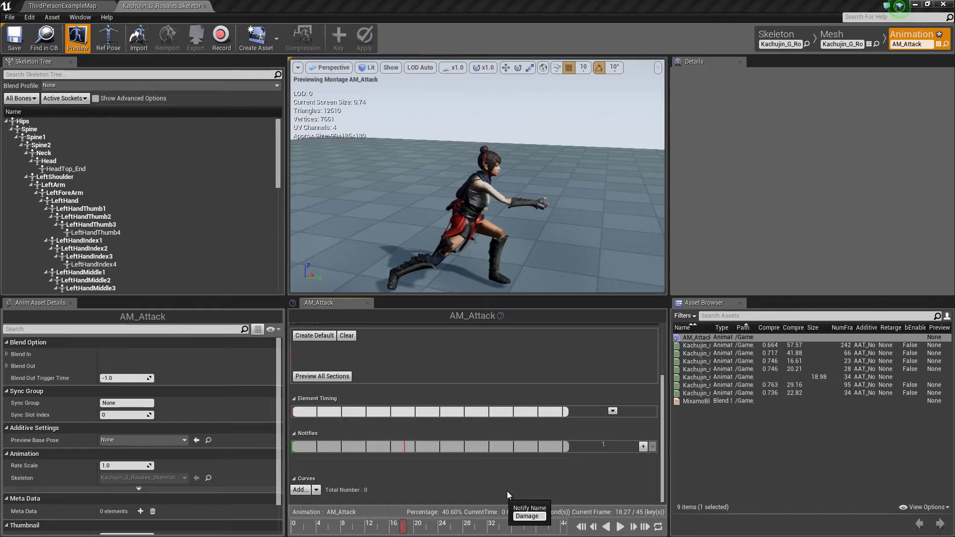
key("Return")
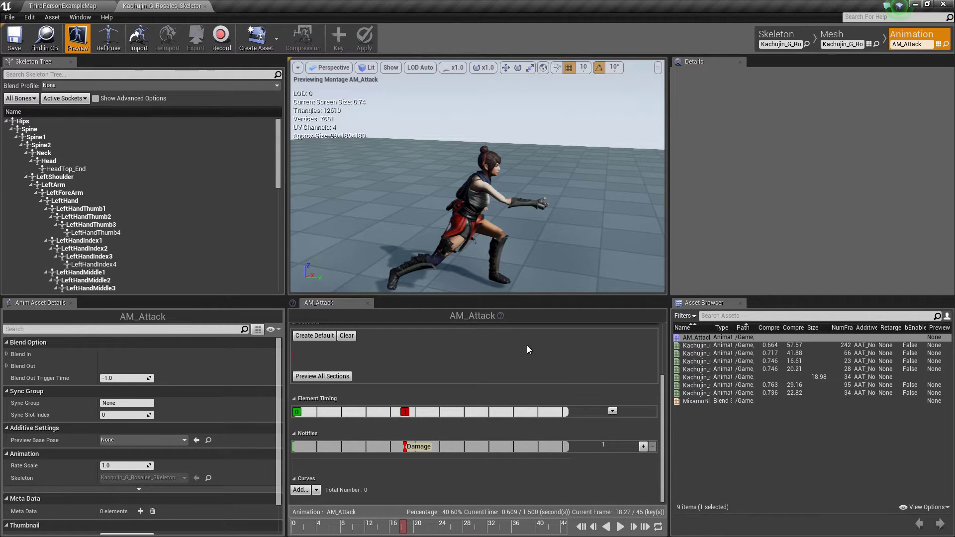
- Open the MixamoAnimBP_Kachujin animation blueprint and find an empty area in its Event Graph beside the Jump logic
left_click(64, 6)
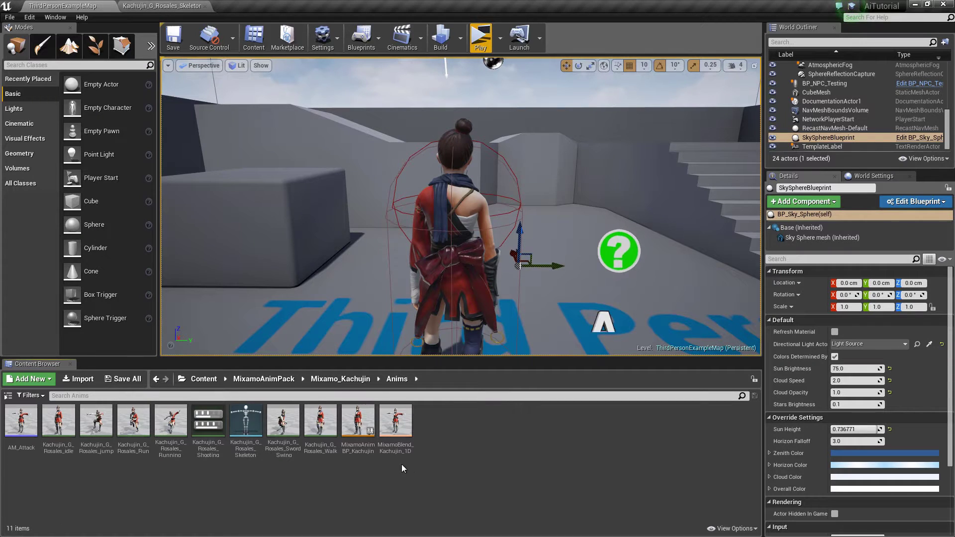
double_click(357, 423)
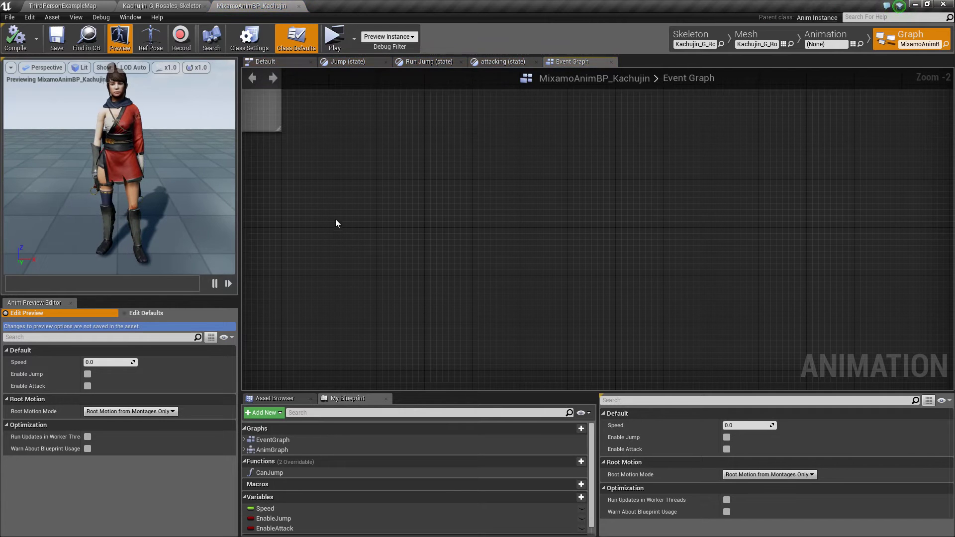
right_click_drag(310, 229, 485, 238)
scroll(497, 271, "down", 3)
scroll(497, 270, "up", 2)
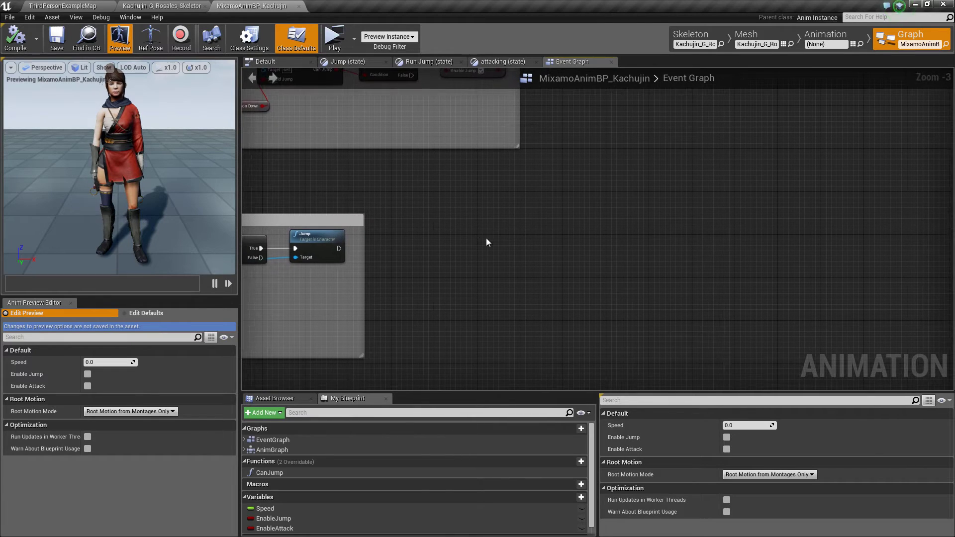
- Add the AnimNotify_Damage event node to the empty area of the Event Graph
right_click(452, 225)
type("damage")
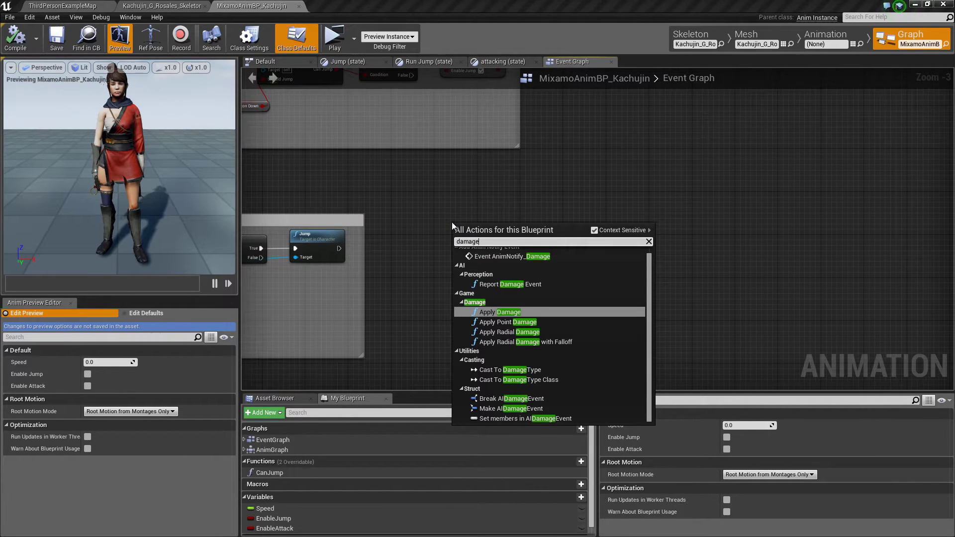
left_click(498, 257)
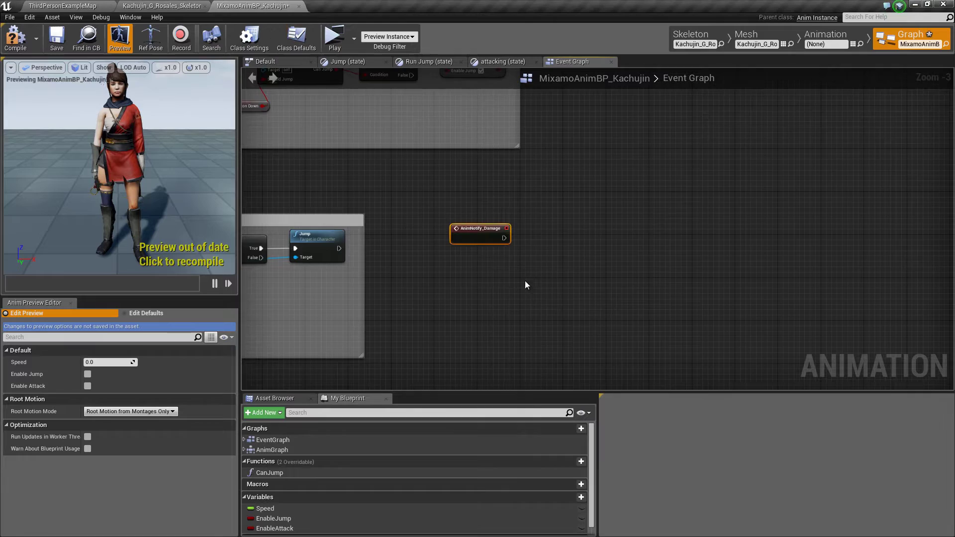
scroll(524, 280, "up", 3)
left_click_drag(438, 209, 473, 220)
left_click(495, 192)
right_click_drag(494, 191, 440, 178)
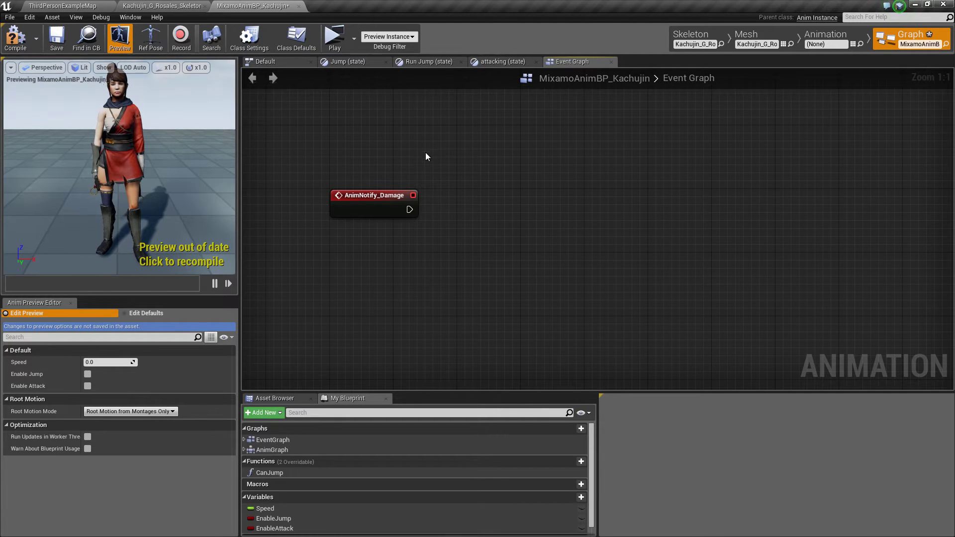
- Add a Try Get Pawn Owner node below the AnimNotify_Damage event in MixamoAnimBP_Kachujin
left_click(85, 5)
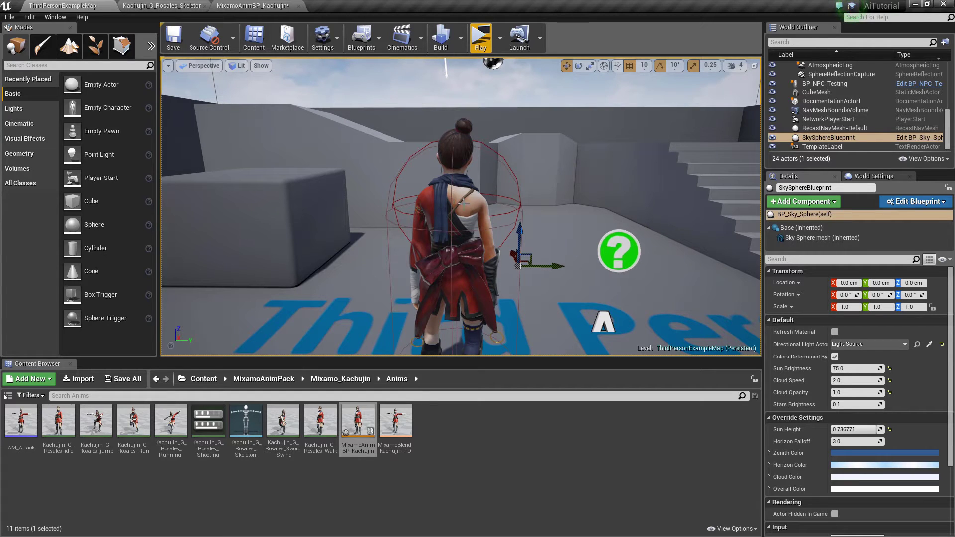
left_click(276, 6)
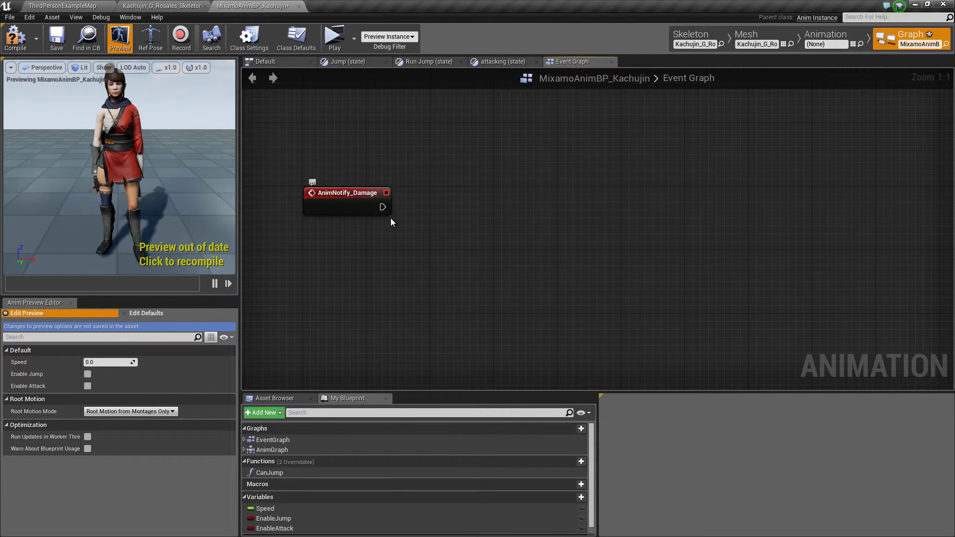
right_click(341, 263)
type("try")
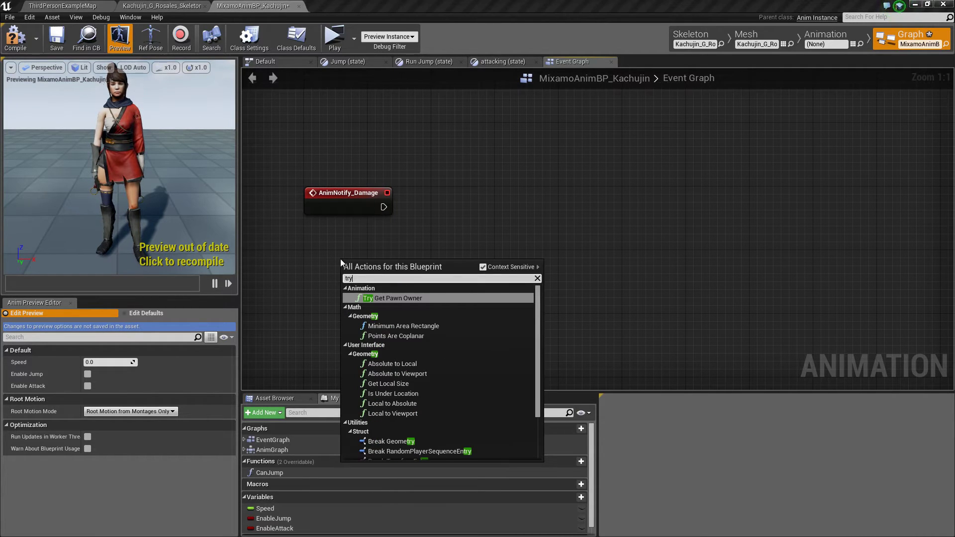
key("Return")
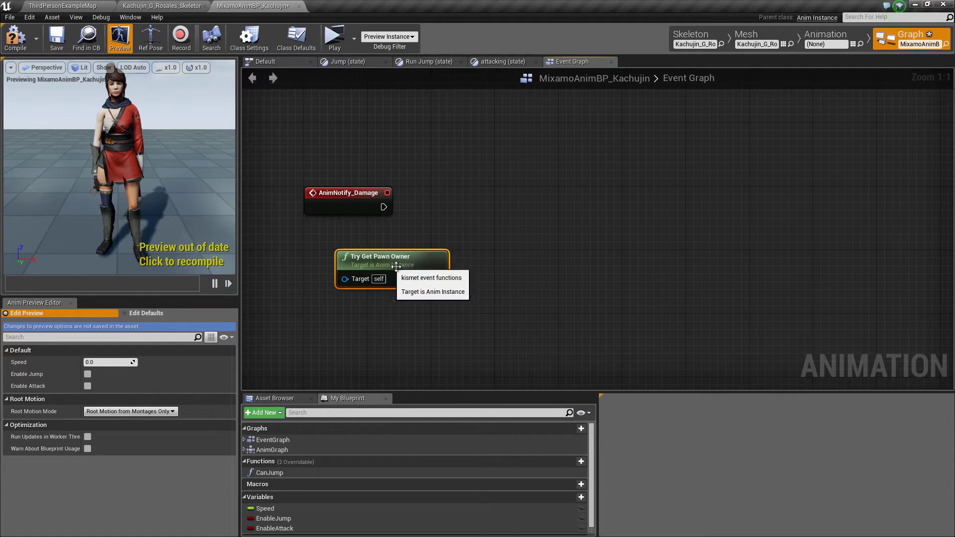
- Cast the Try Get Pawn Owner return value to BP_NPC_Base and run the cast from the AnimNotify_Damage event
left_click_drag(438, 279, 453, 229)
type("cast")
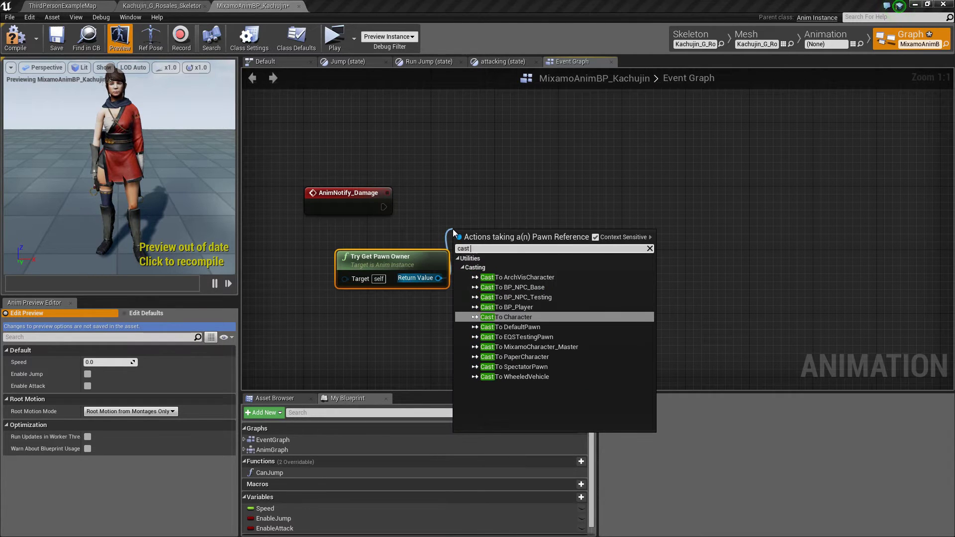
left_click(494, 287)
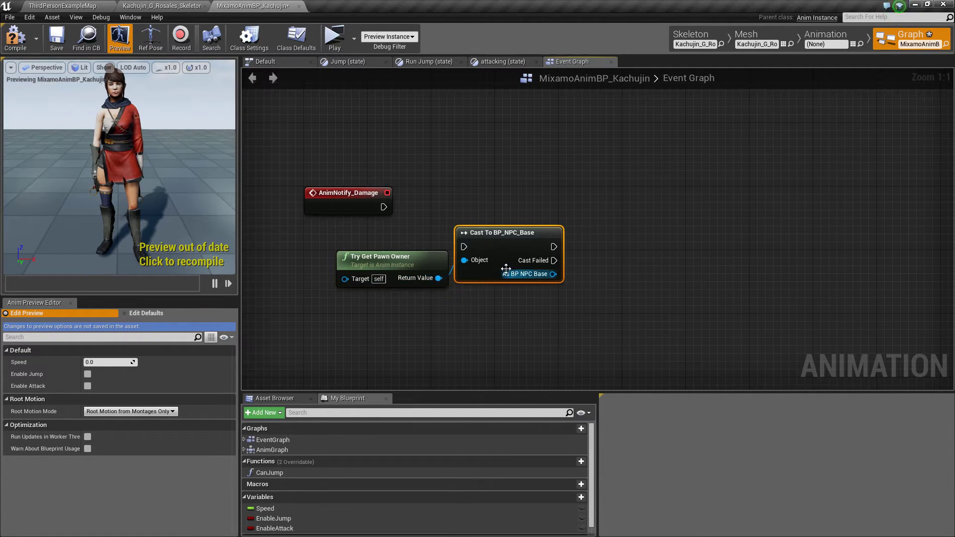
left_click_drag(508, 230, 508, 195)
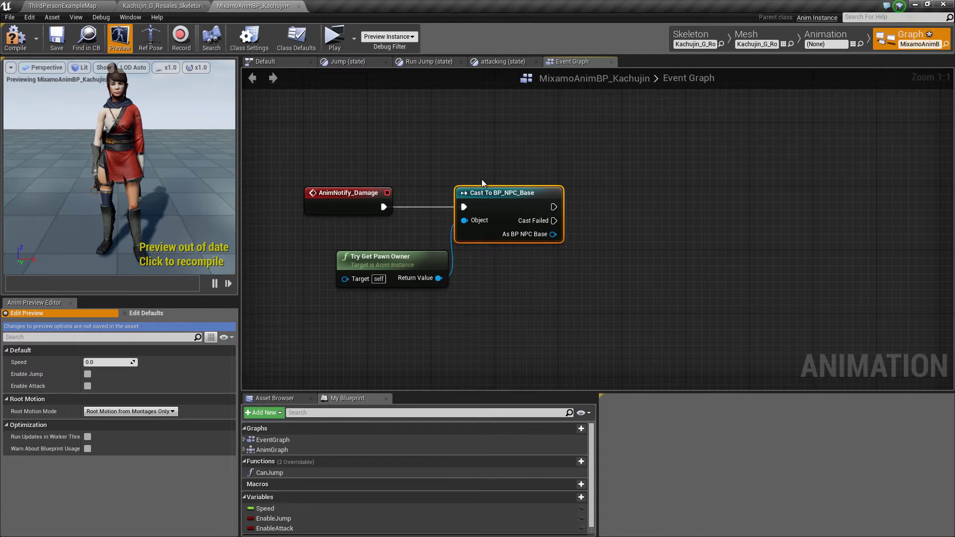
- Call Perform Melee Attack on the As BP NPC Base output and align the node after the cast
right_click_drag(543, 157, 502, 153)
left_click_drag(541, 259, 541, 259)
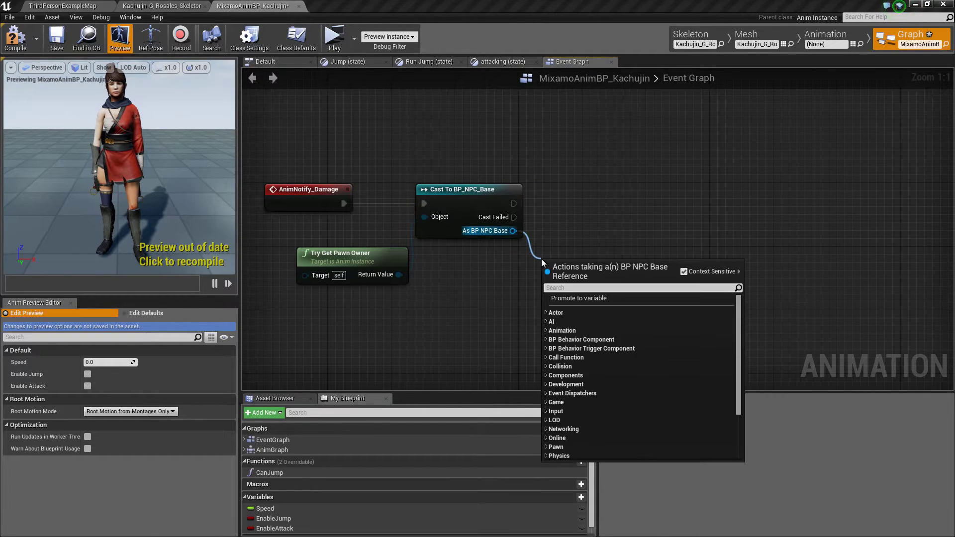
type("perform")
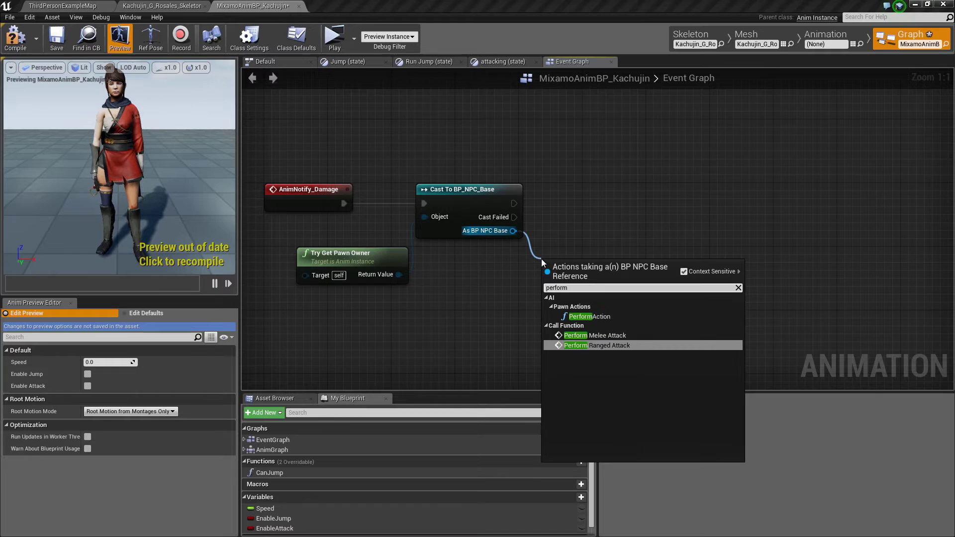
key("Up")
key("Return")
left_click_drag(585, 258, 597, 186)
left_click(612, 148)
- Inspect the graph of the Perform Melee Attack function in BP_NPC_Base and return to the animation blueprint
right_click_drag(640, 151, 614, 147)
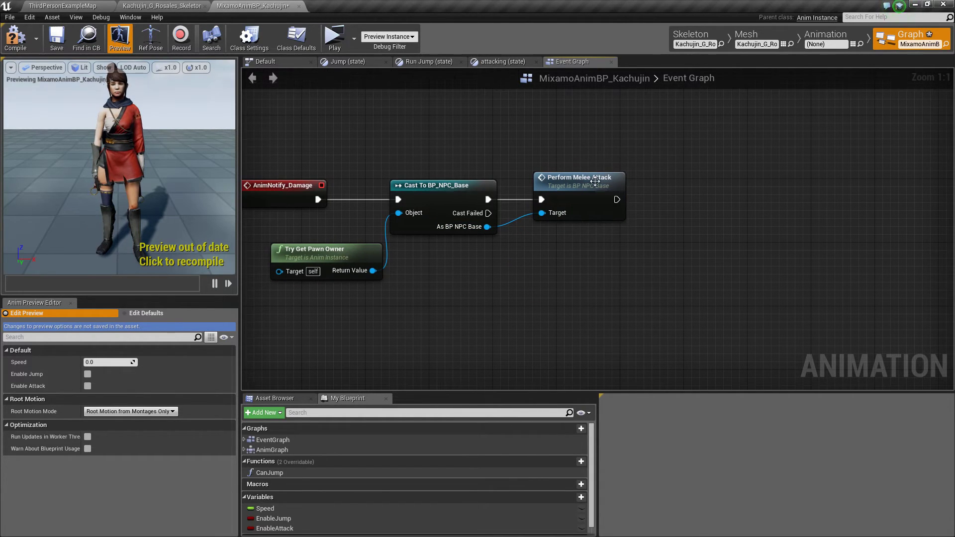
double_click(595, 182)
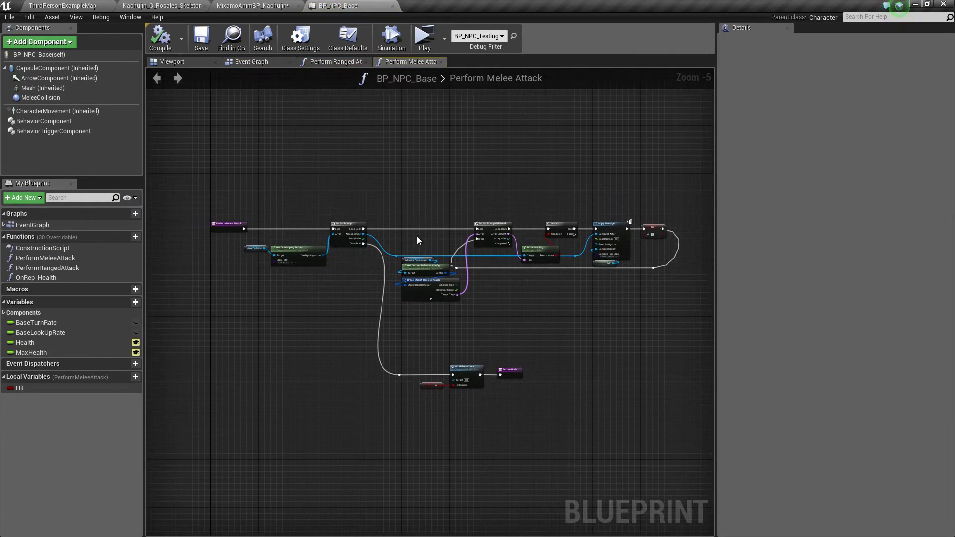
scroll(417, 240, "down", 3)
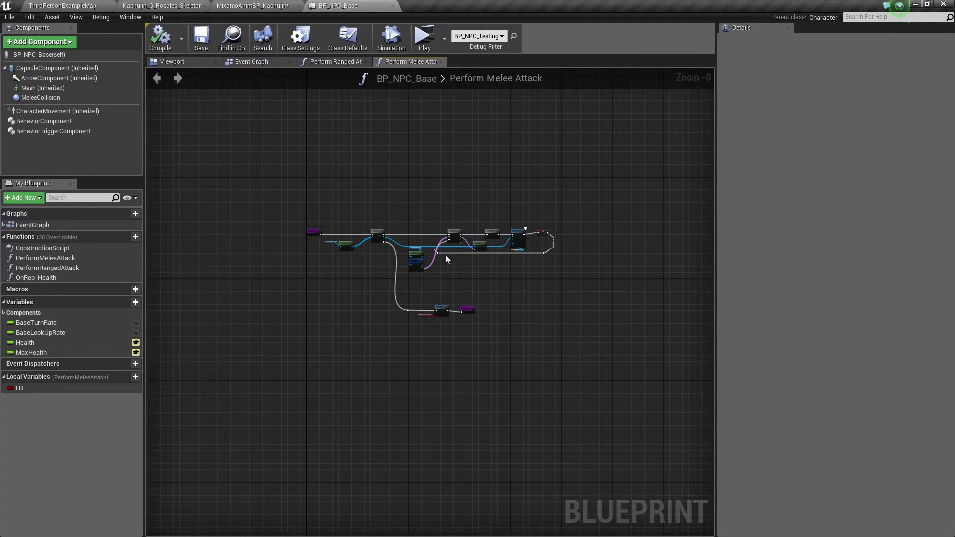
left_click(393, 6)
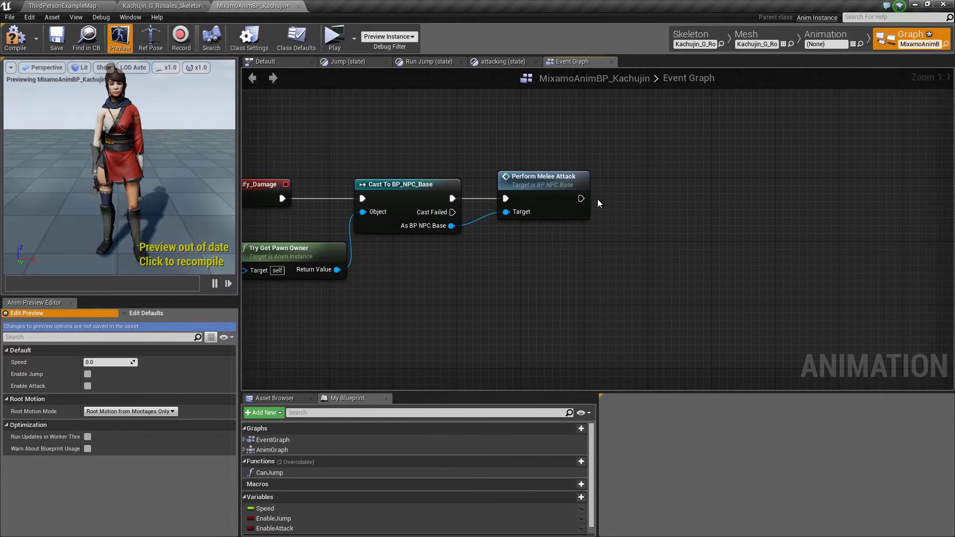
- Add a Print String node after Perform Melee Attack, align it and set its text to HIIIIIT
left_click_drag(581, 198, 648, 198)
type("p")
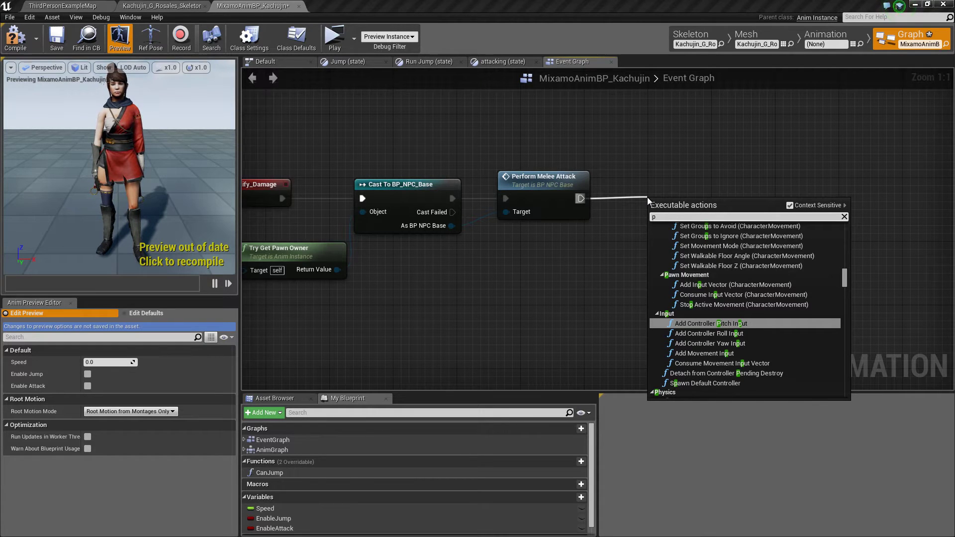
type("rint")
key("Return")
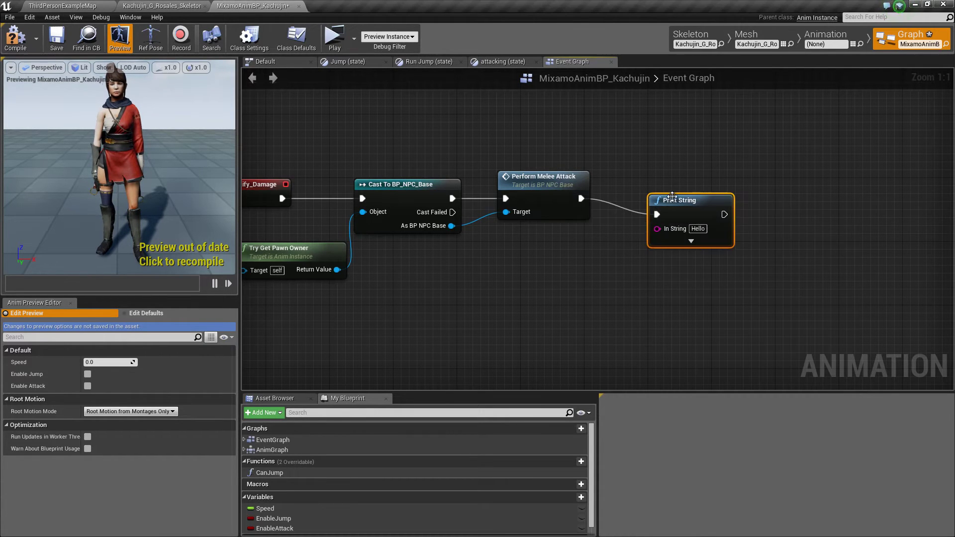
left_click_drag(673, 197, 672, 181)
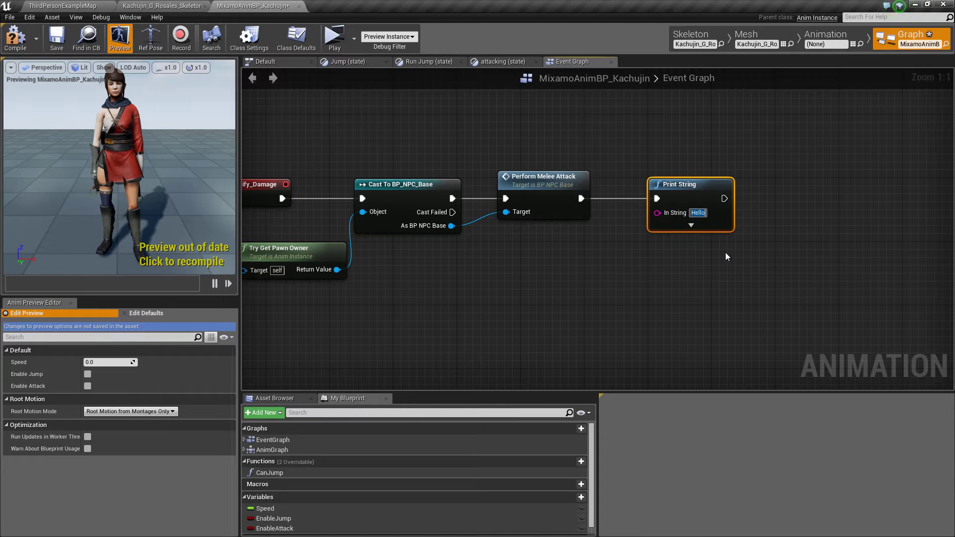
type("HIIIIIT")
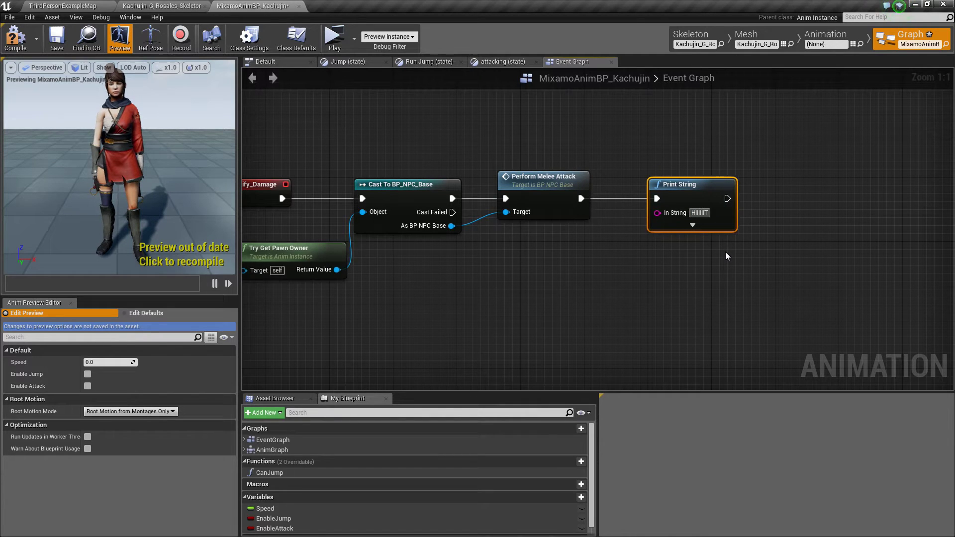
left_click(726, 251)
- Set the Print String node's text color to red and its duration to 5
left_click(693, 225)
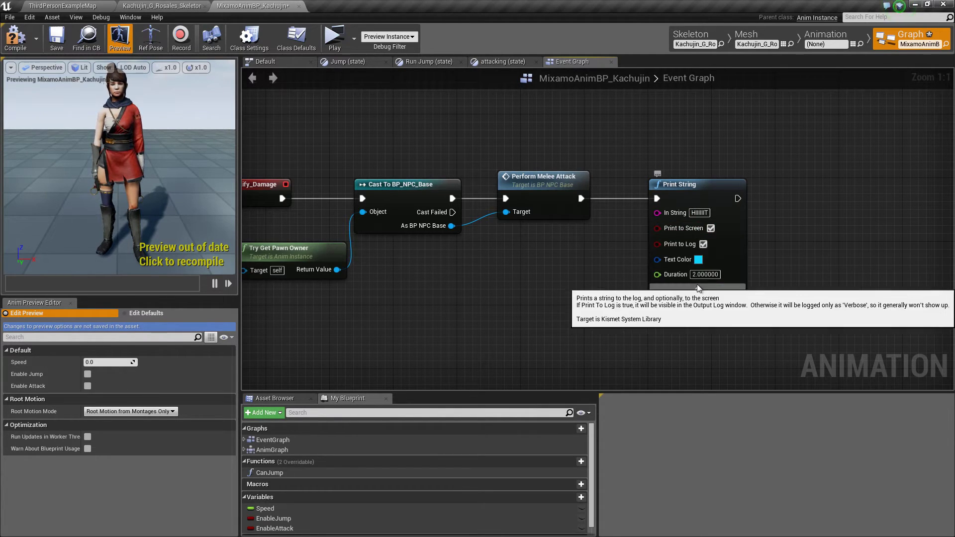
left_click(699, 259)
left_click_drag(795, 332, 832, 344)
left_click(852, 501)
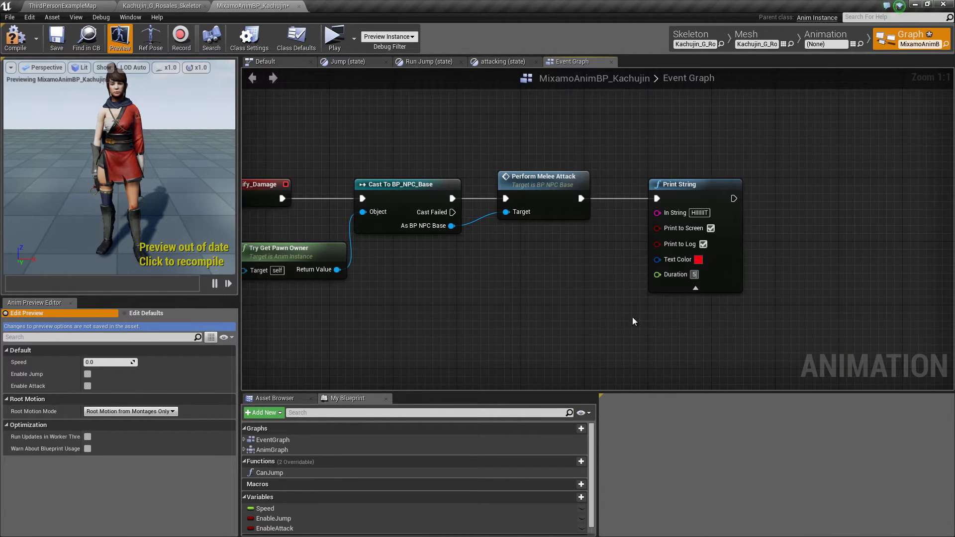
- Compile and save the MixamoAnimBP_Kachujin animation blueprint
left_click(16, 37)
left_click(56, 37)
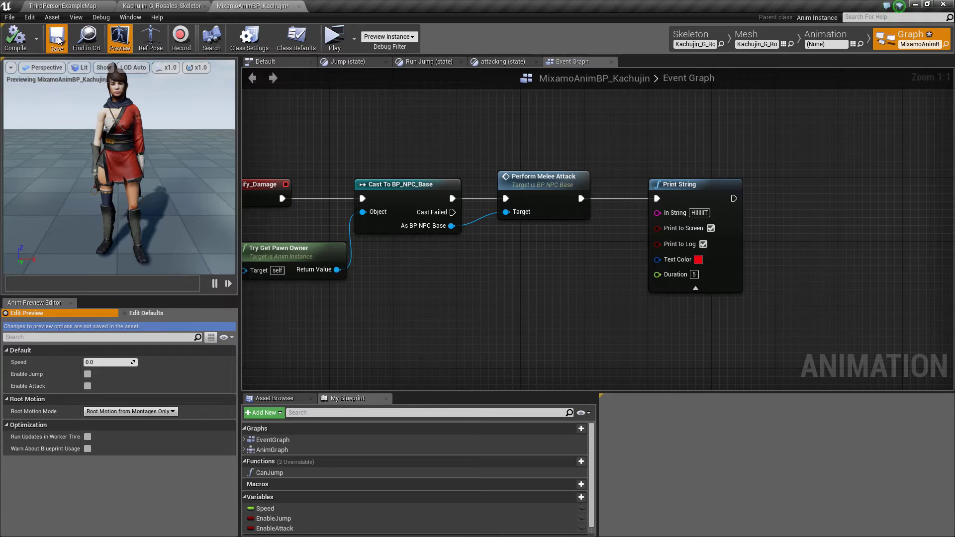
right_click_drag(436, 276, 513, 286)
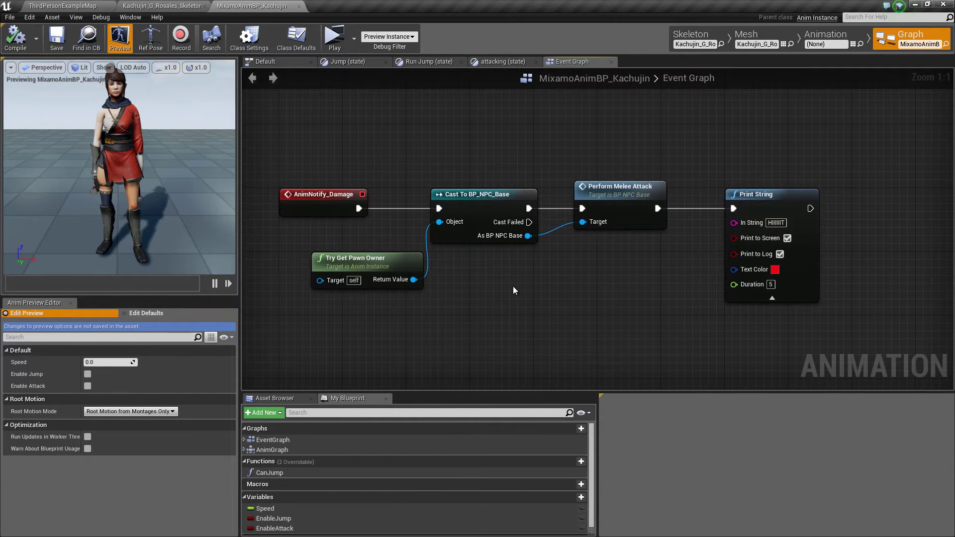
- Open BP_NPC_Testing from the AIBehaviorToolkit Blueprints folder in the full blueprint editor and show its viewport
left_click(64, 6)
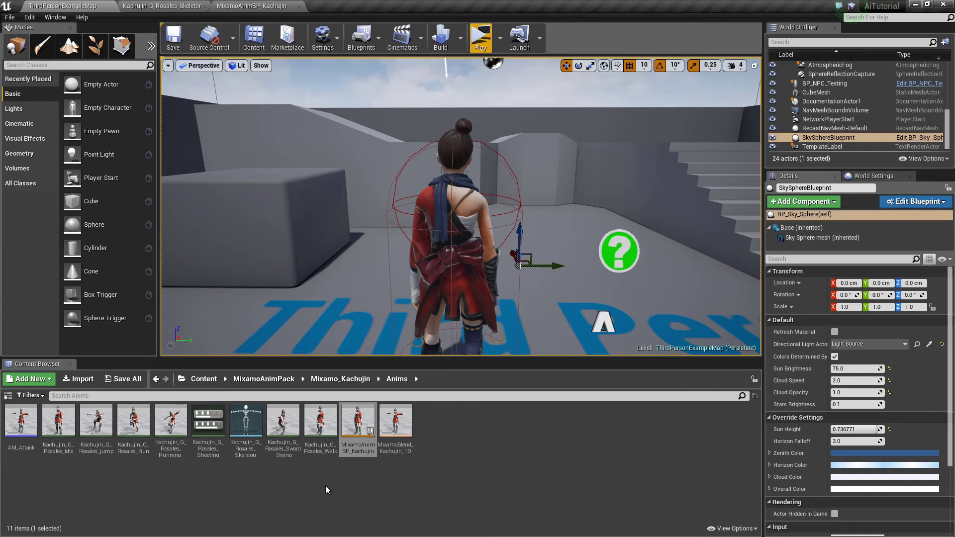
left_click(204, 379)
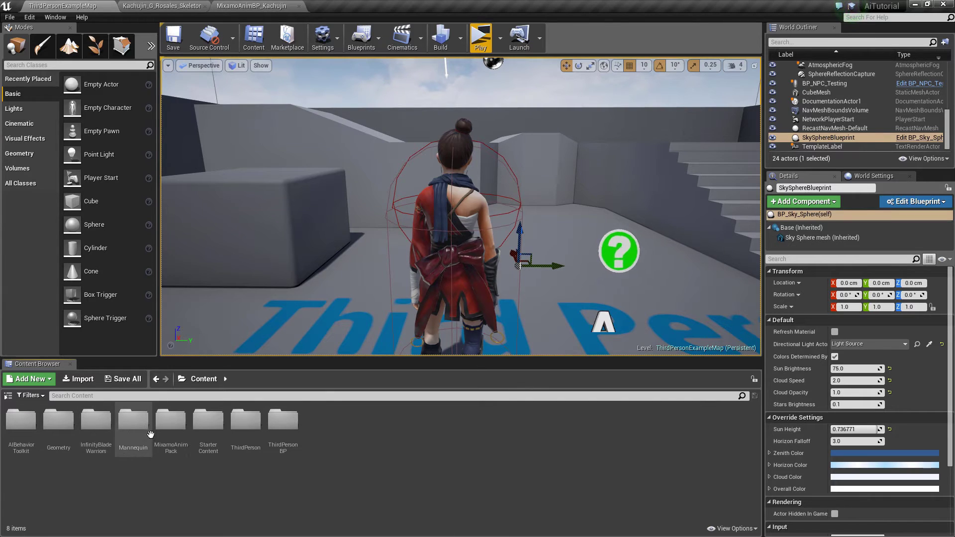
double_click(21, 420)
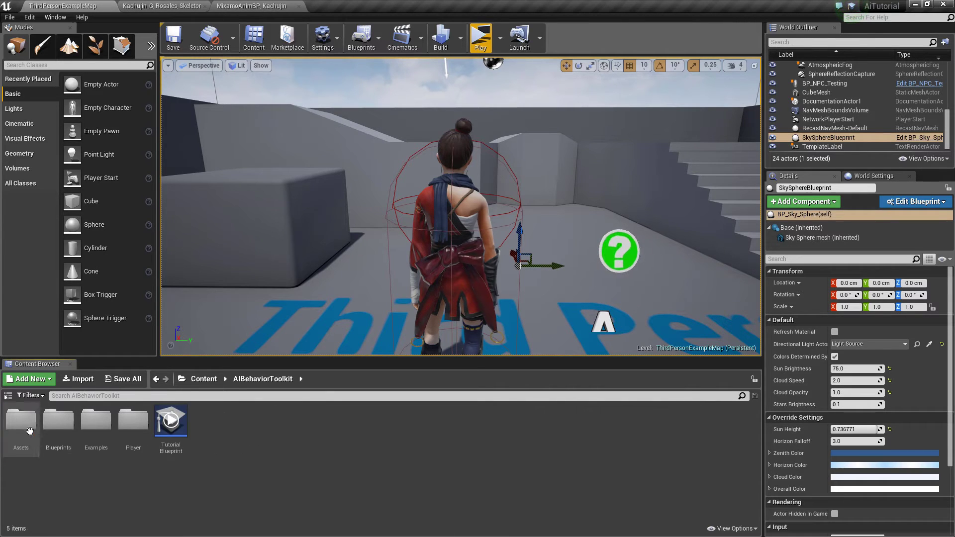
double_click(58, 421)
double_click(400, 421)
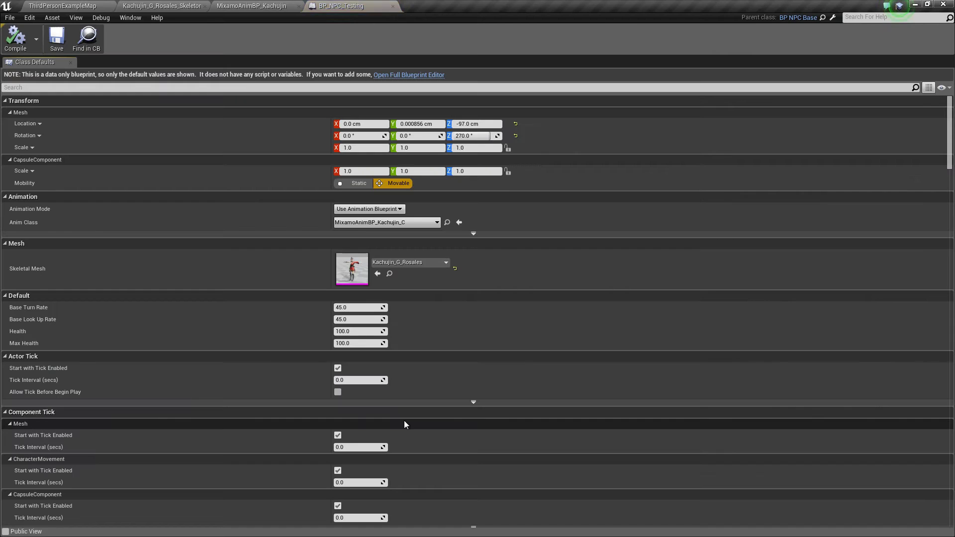
left_click(428, 75)
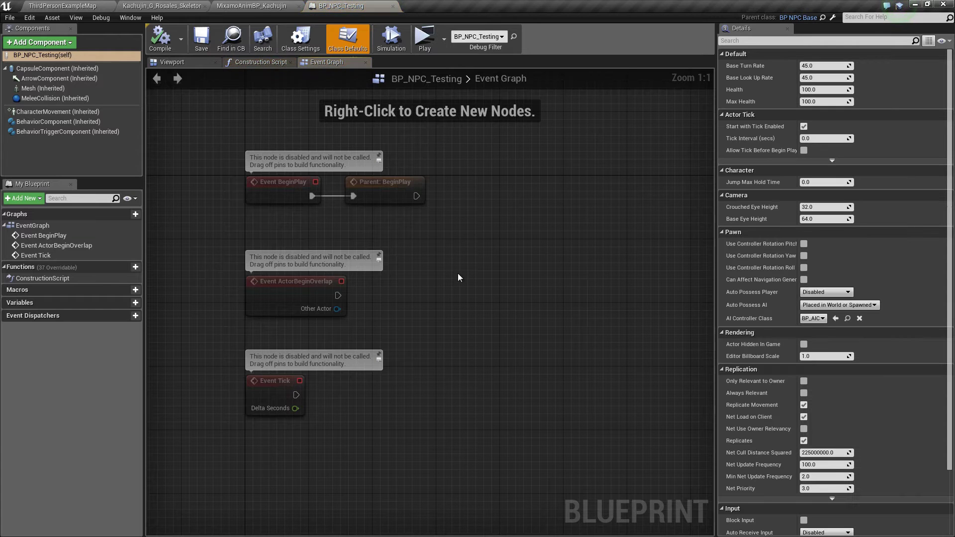
left_click(180, 62)
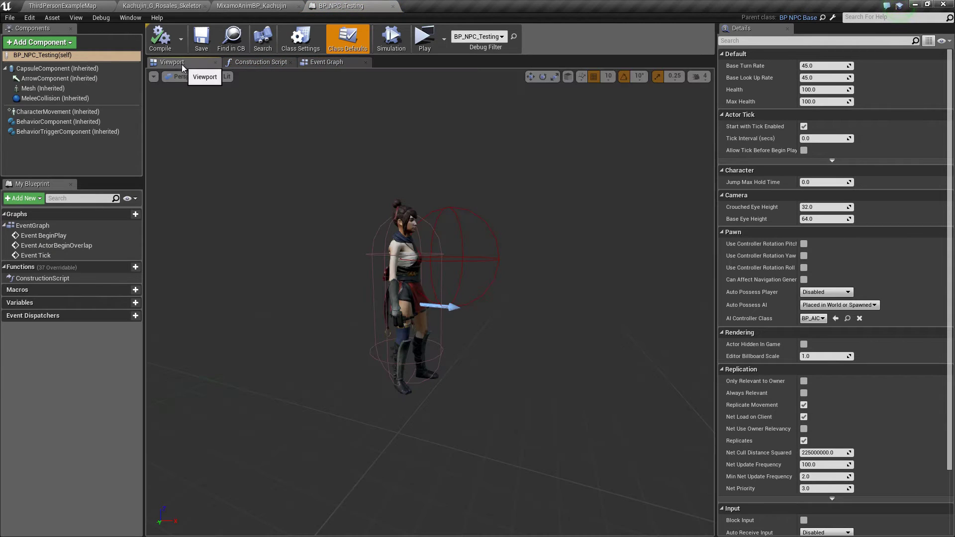
- Add the AM_Attack montage to the Animations array of the BehaviorComponent's Attack Melee Behavior Config
left_click(54, 122)
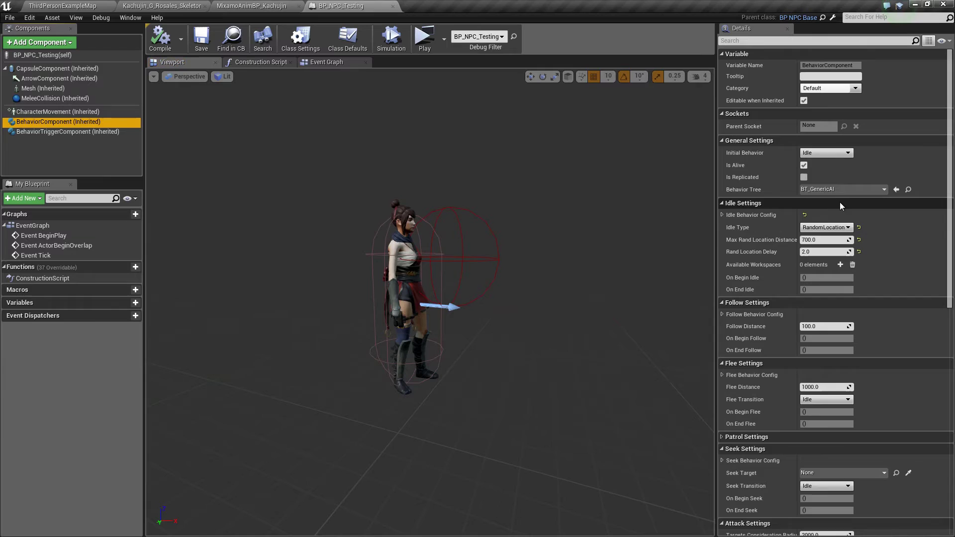
scroll(840, 202, "down", 8)
scroll(836, 233, "down", 3)
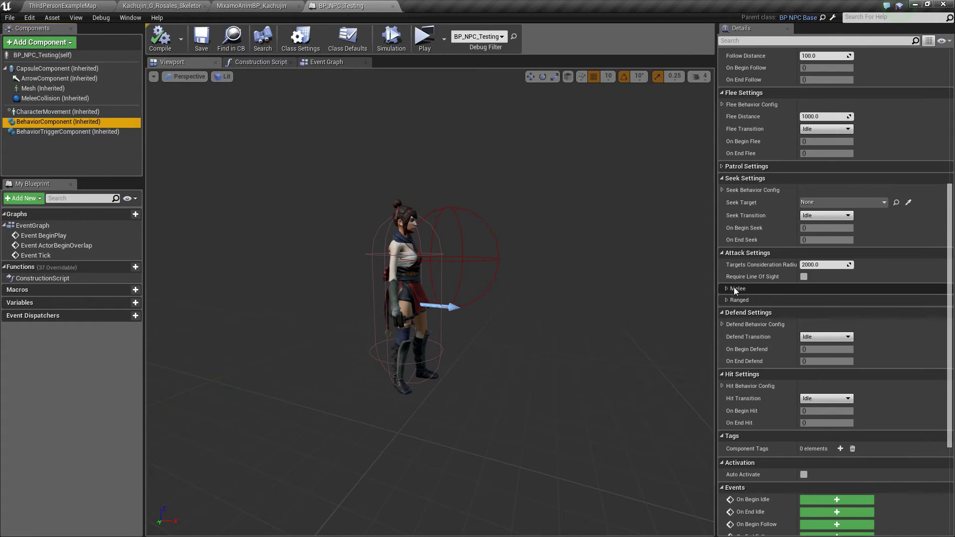
left_click(727, 289)
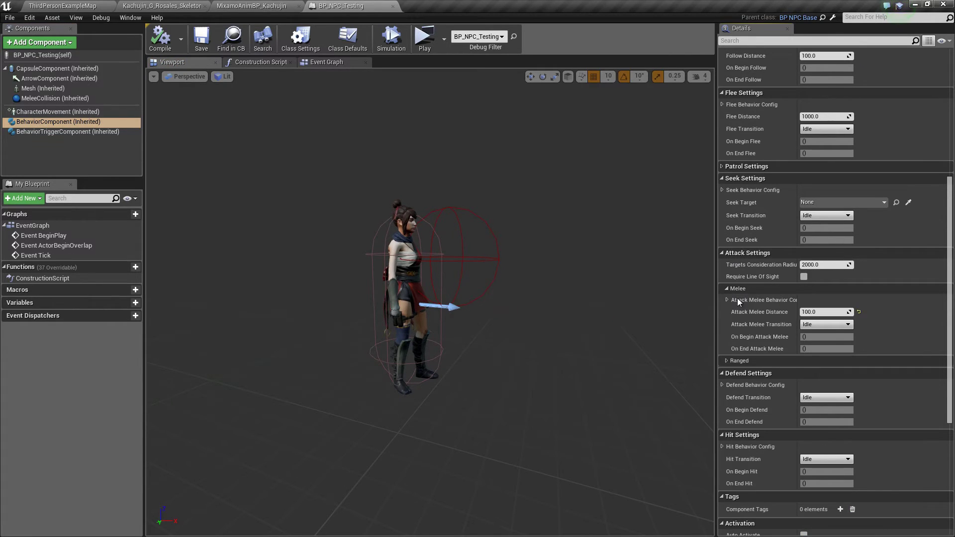
left_click(729, 300)
scroll(792, 330, "down", 2)
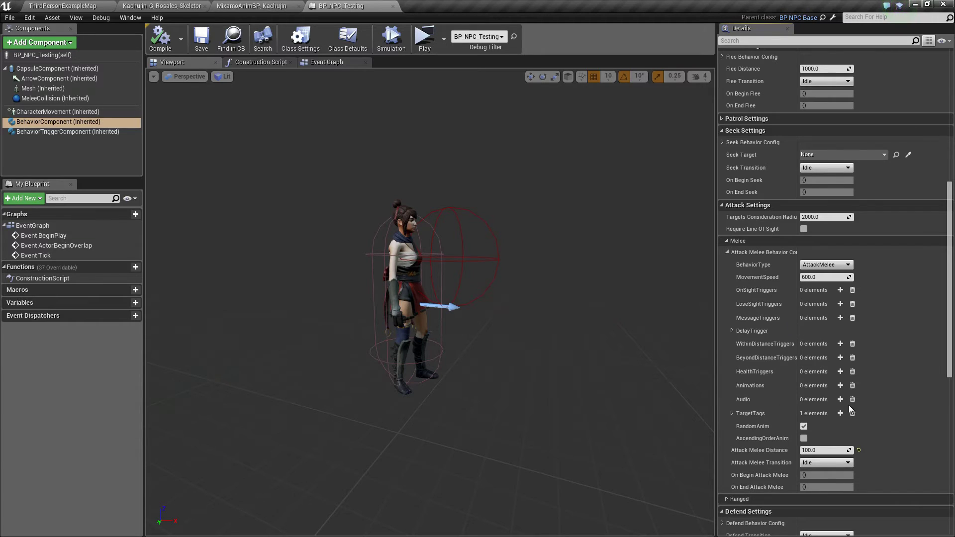
left_click(841, 386)
left_click(825, 398)
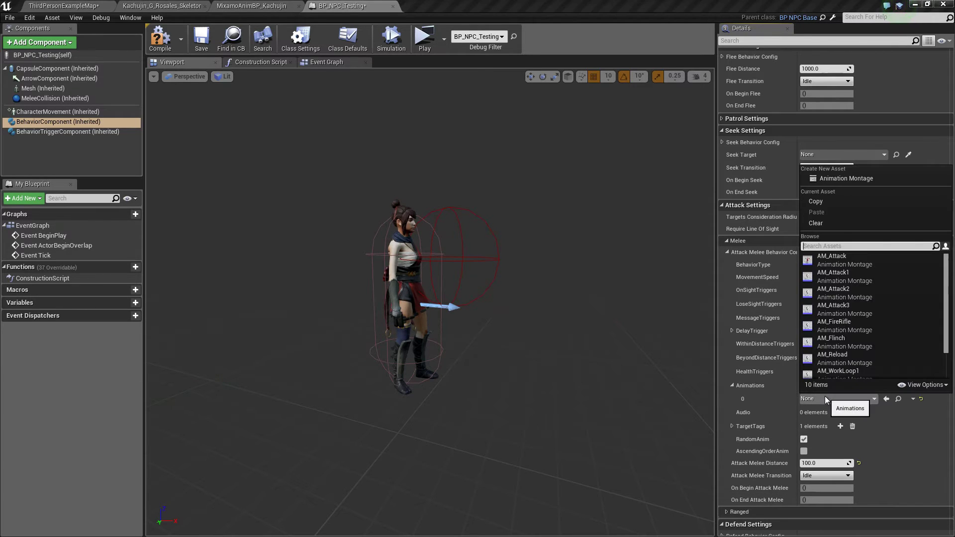
left_click(837, 260)
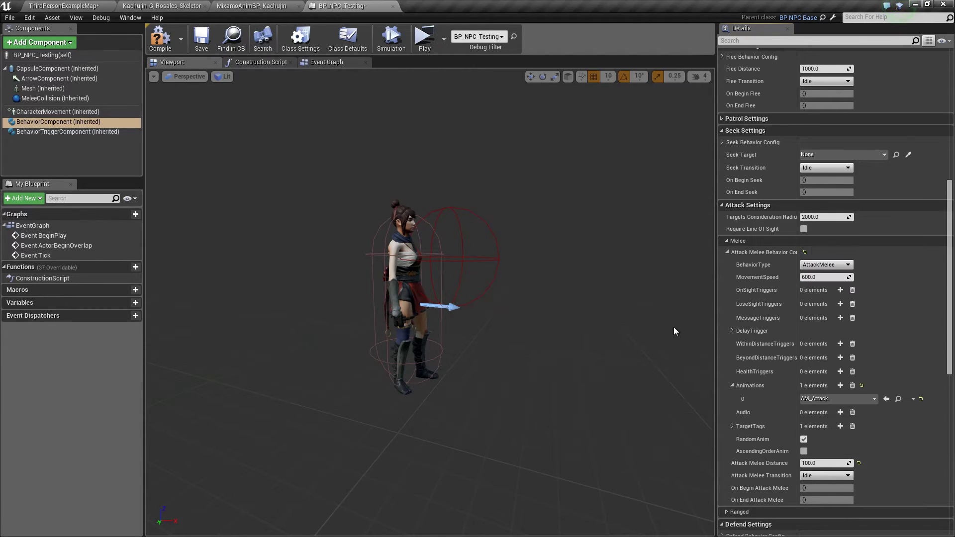
- Reveal the melee config's TargetTags and set Attack Melee Distance to 150
left_click(733, 426)
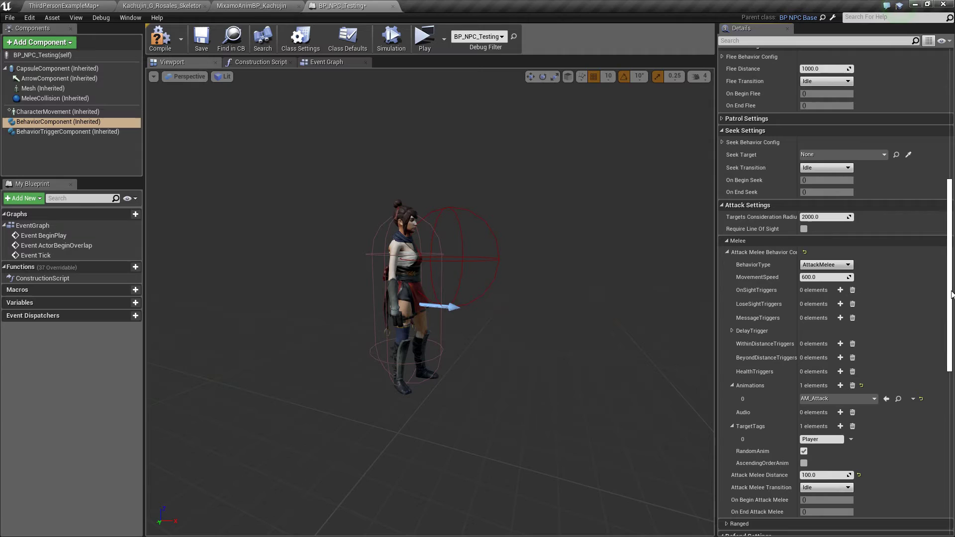
scroll(951, 295, "up", 1)
left_click(821, 485)
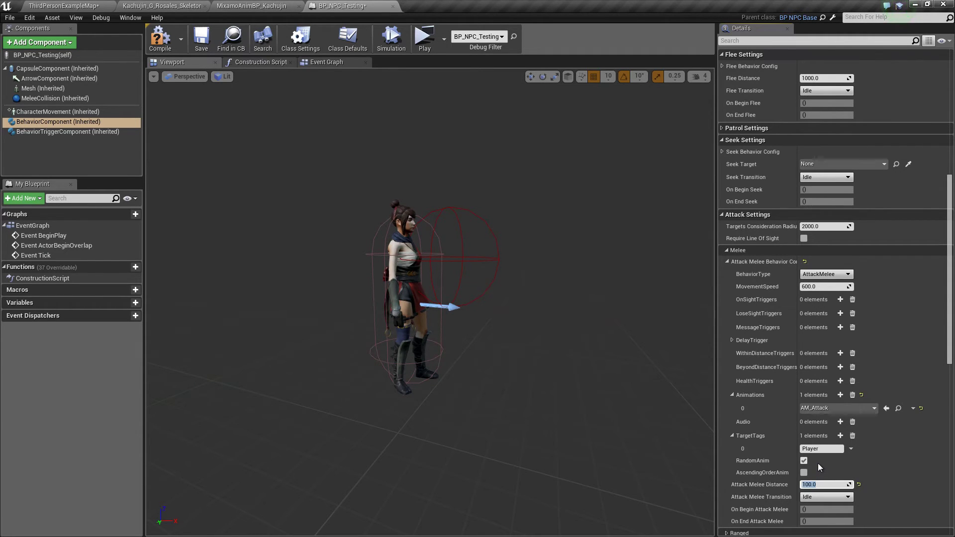
type("150")
key("Return")
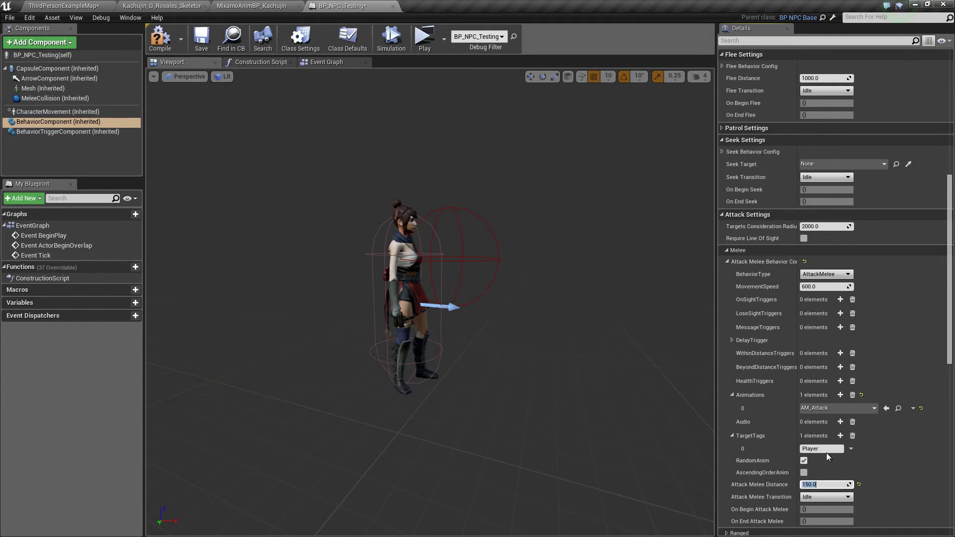
- Set the Idle Behavior Config's DelayTrigger to a Delay of 2.0 and BehaviorTo AttackMelee, and compile and save the blueprint
scroll(866, 437, "up", 2)
scroll(866, 437, "up", 5)
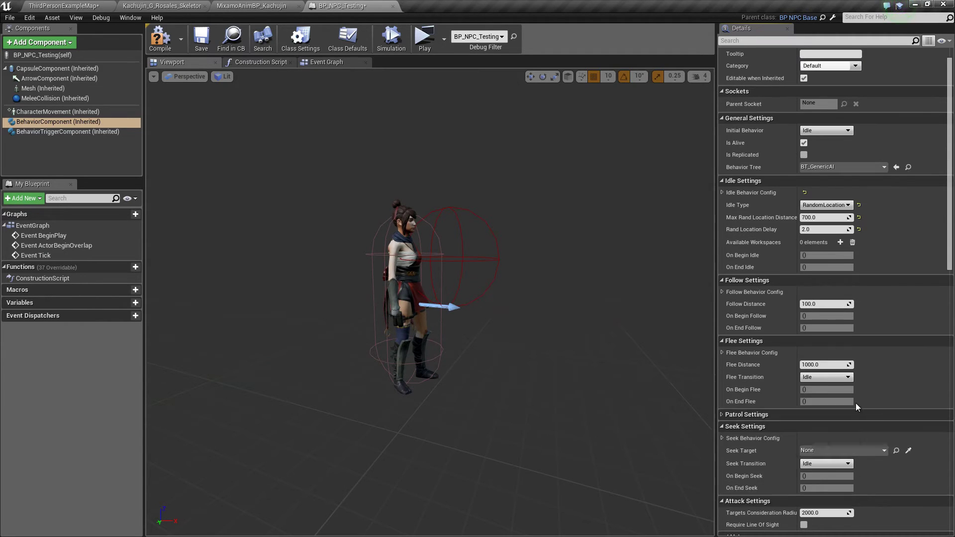
scroll(856, 406, "up", 2)
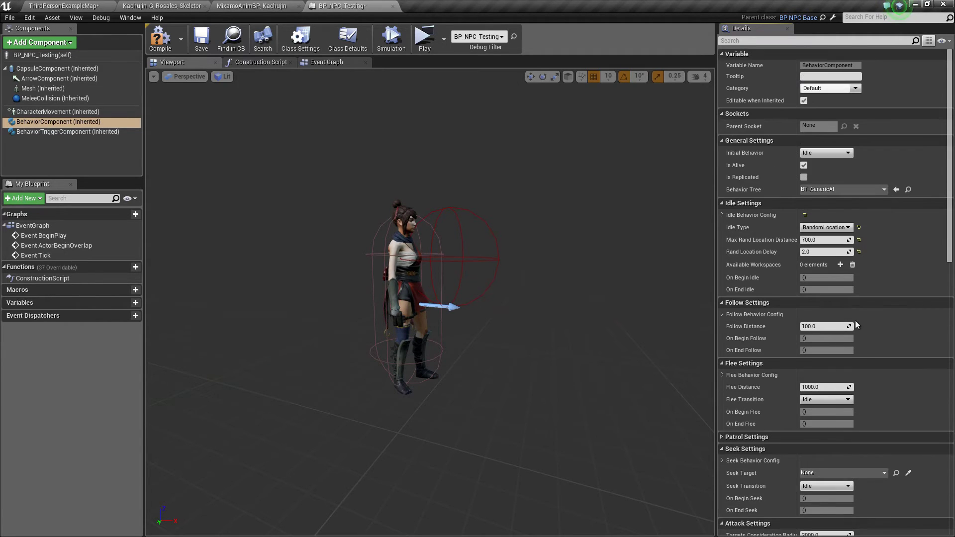
left_click(722, 216)
left_click(728, 294)
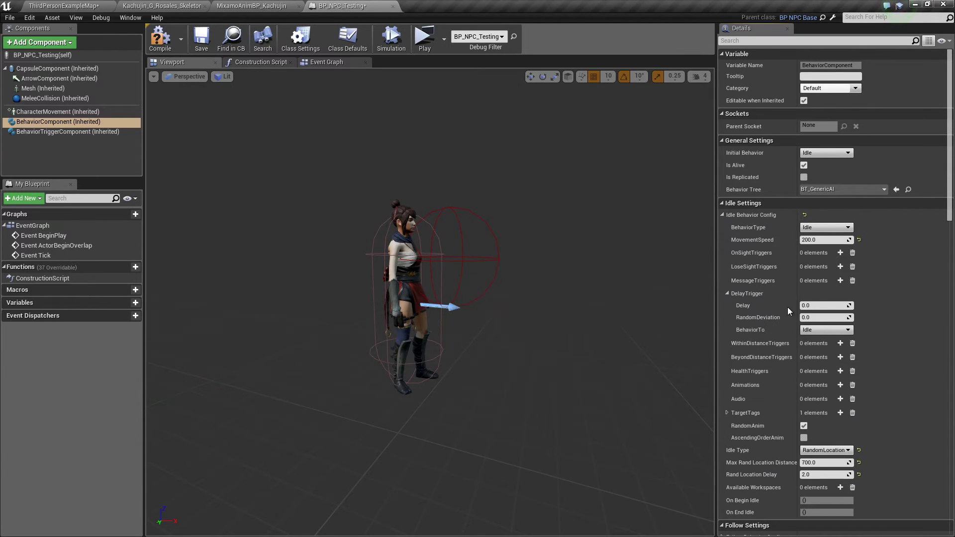
left_click(820, 306)
left_click(828, 331)
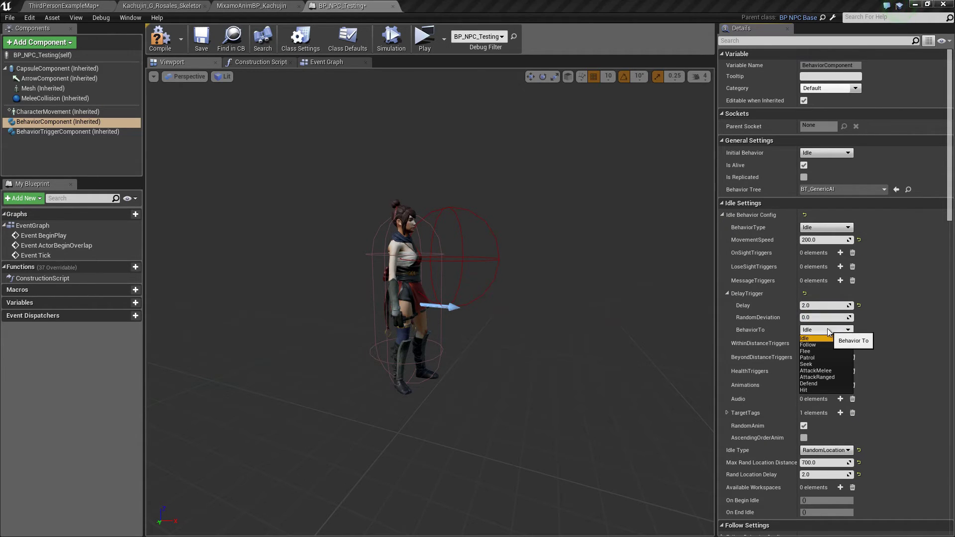
left_click(816, 371)
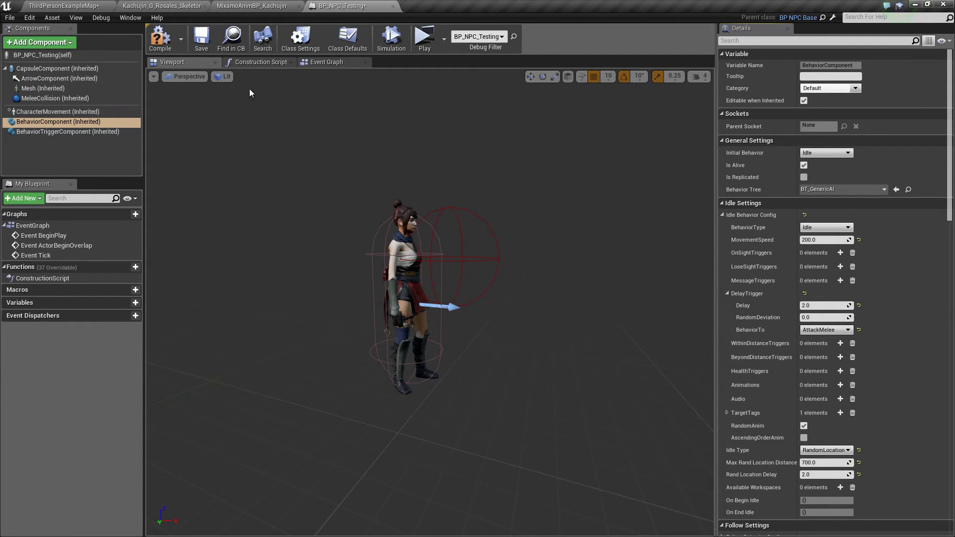
left_click(161, 39)
left_click(202, 39)
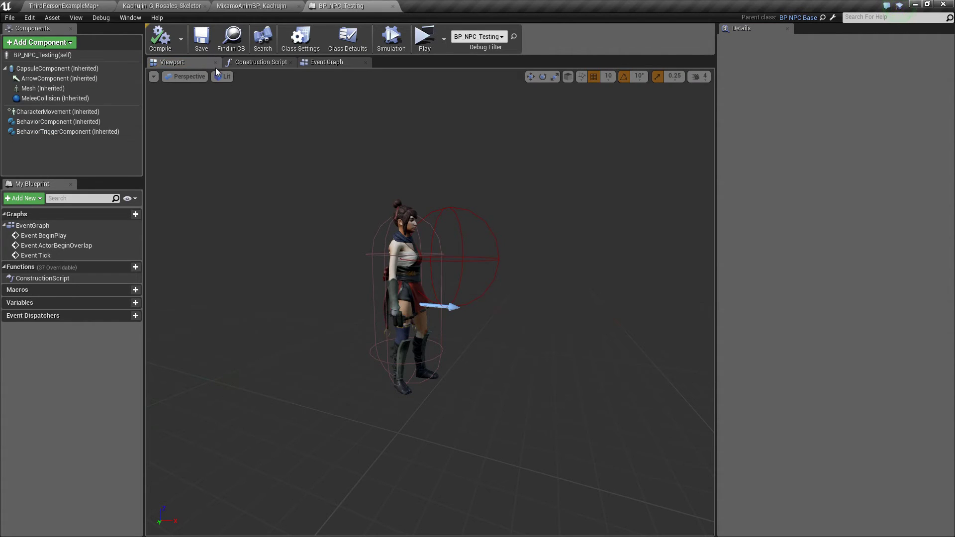
- Open the ThirdPersonCharacter blueprint from the ThirdPersonBP Blueprints folder
left_click(87, 5)
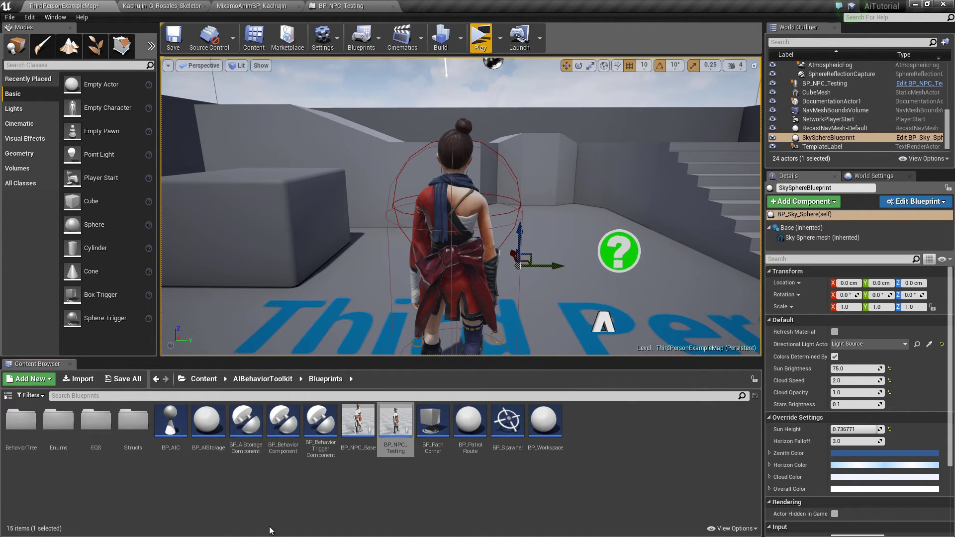
left_click(208, 381)
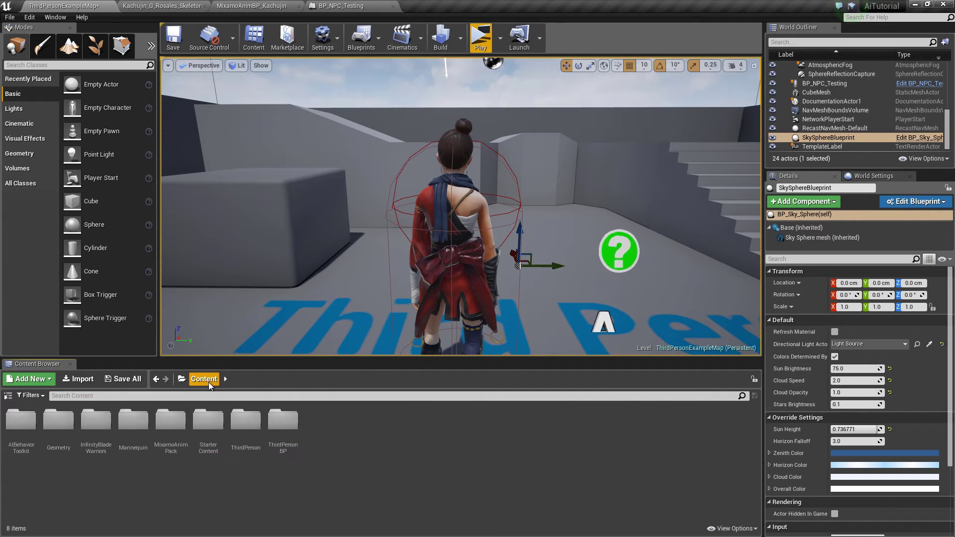
double_click(282, 422)
left_click(34, 428)
double_click(34, 428)
double_click(25, 425)
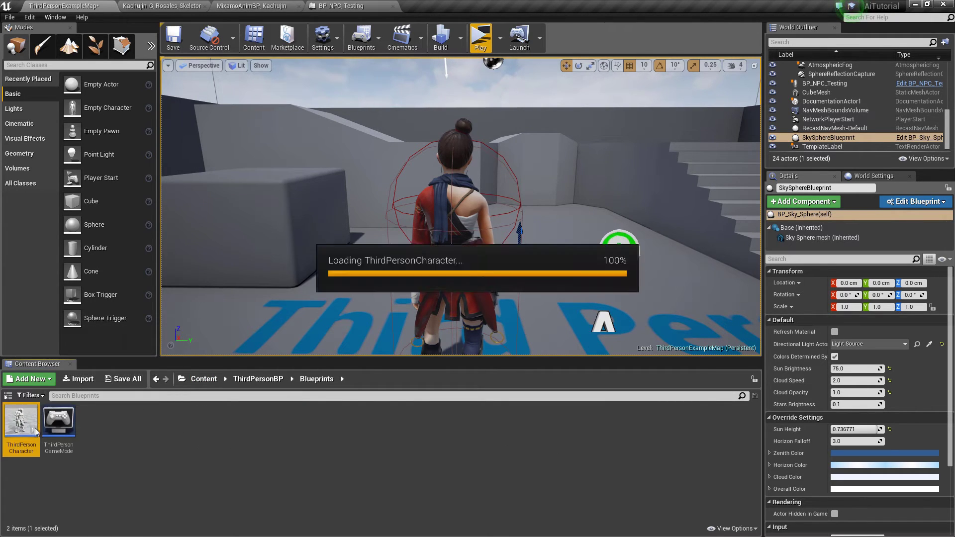
- Filter ThirdPersonCharacter's details by "tag" to check which actor tags the player character carries
left_click(735, 39)
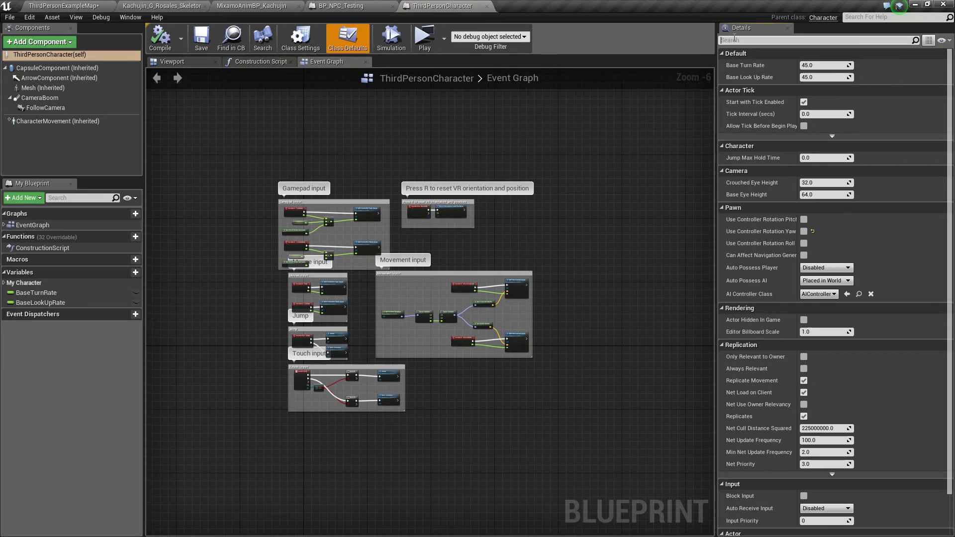
type("pla")
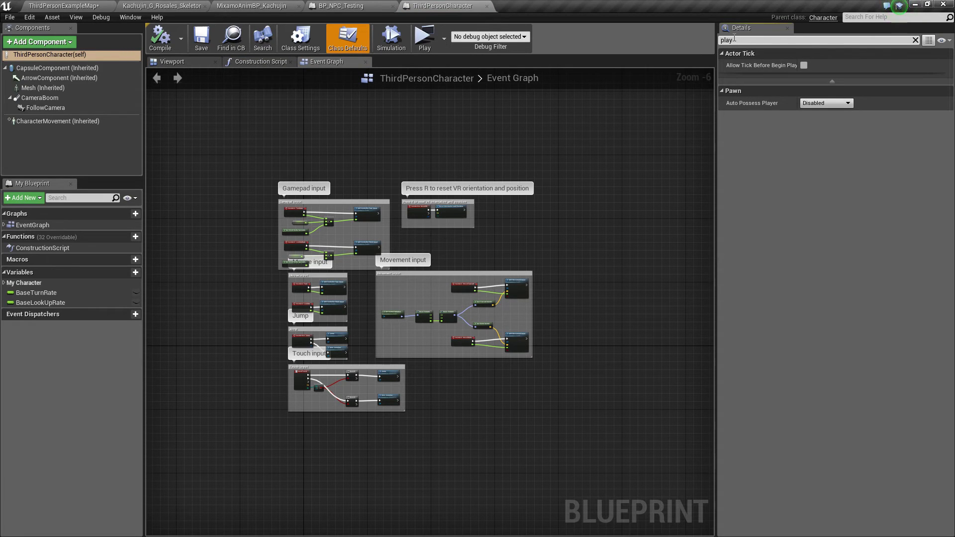
type("y")
key("BackSpace")
key("BackSpace")
key("BackSpace")
key("BackSpace")
type("tag")
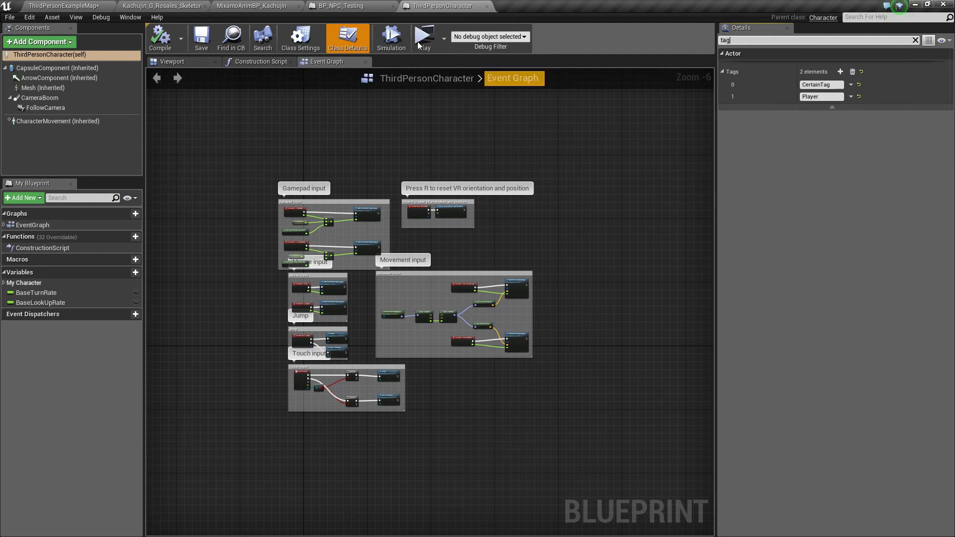
- Open the MixamoAnimBP_Kachujin animation blueprint from the Anims folder of Mixamo_Kachujin
left_click(60, 5)
key("ctrl+z")
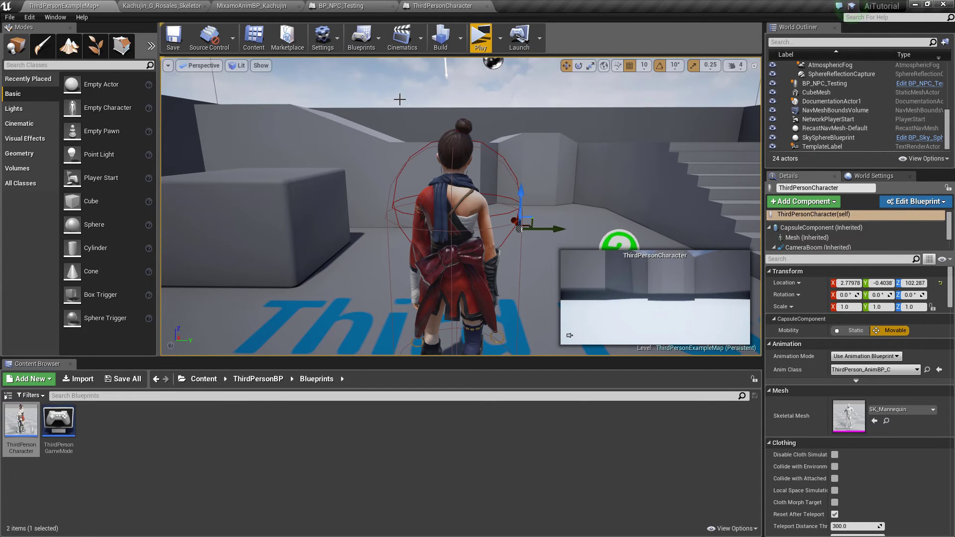
left_click(205, 380)
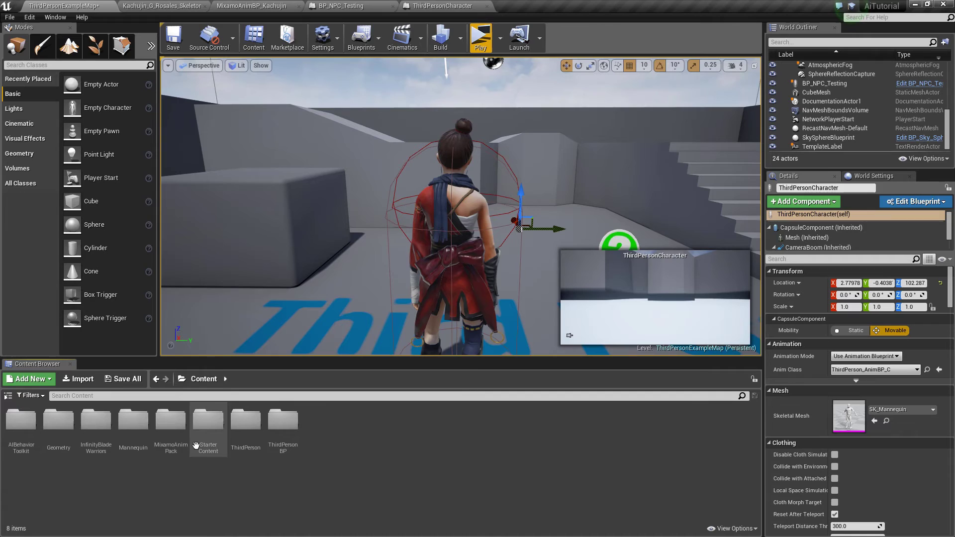
double_click(175, 427)
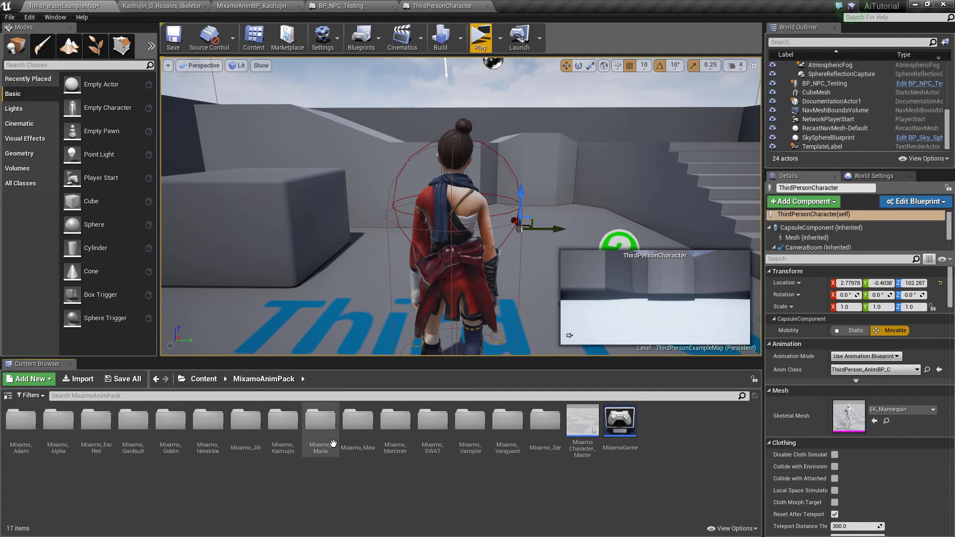
left_click(293, 442)
double_click(293, 442)
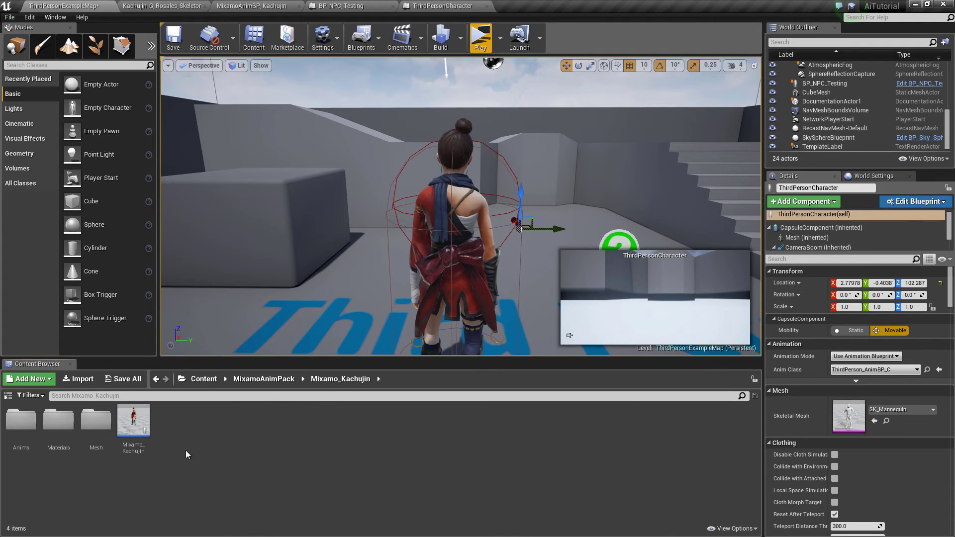
double_click(20, 423)
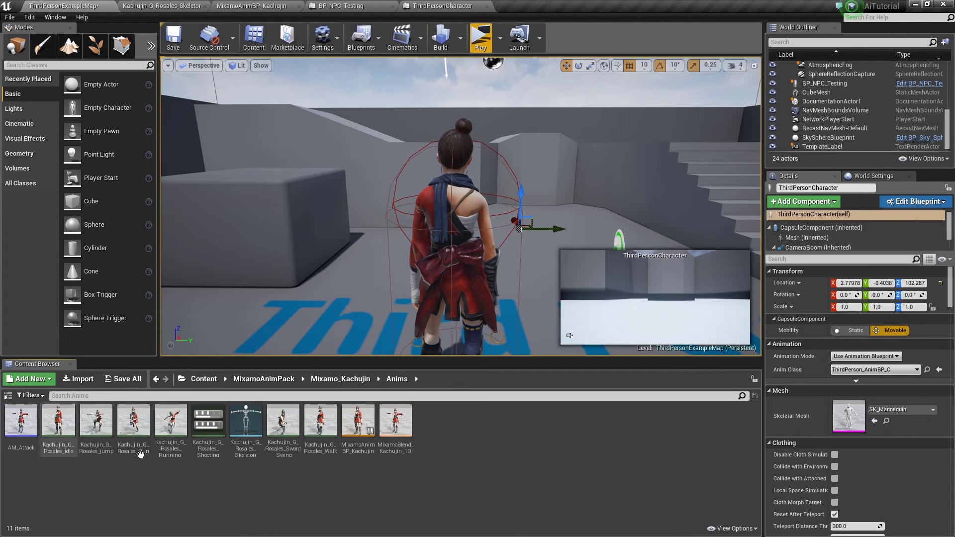
double_click(358, 423)
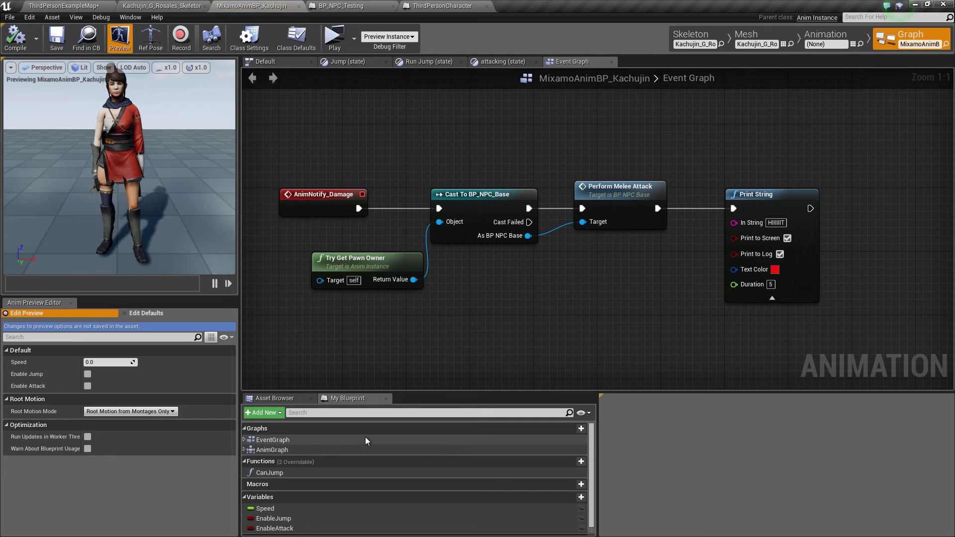
- Insert a DefaultSlot node between the Default state machine and Final Animation Pose in the Anim Graph, and compile and save
double_click(272, 450)
left_click_drag(474, 236, 447, 239)
type("slo")
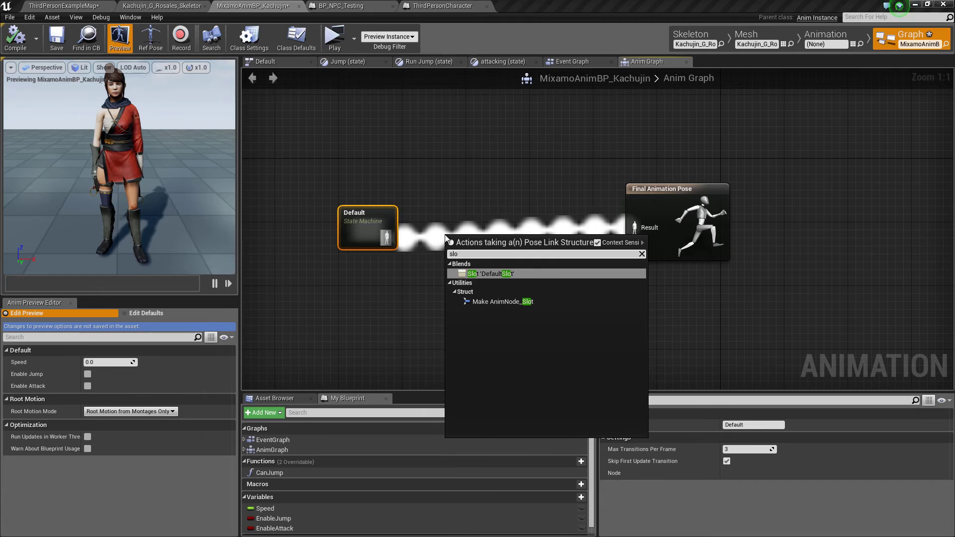
left_click(485, 272)
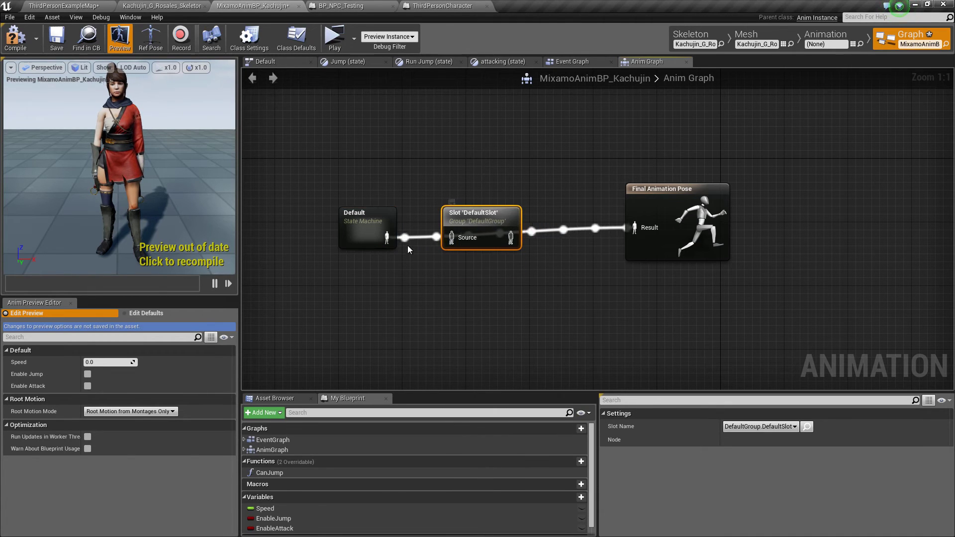
left_click_drag(387, 237, 452, 237)
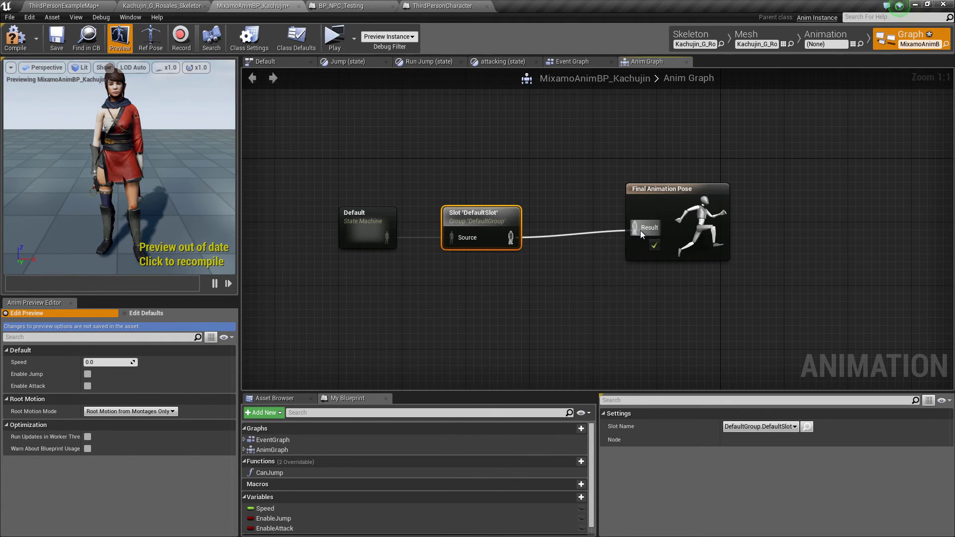
left_click(23, 39)
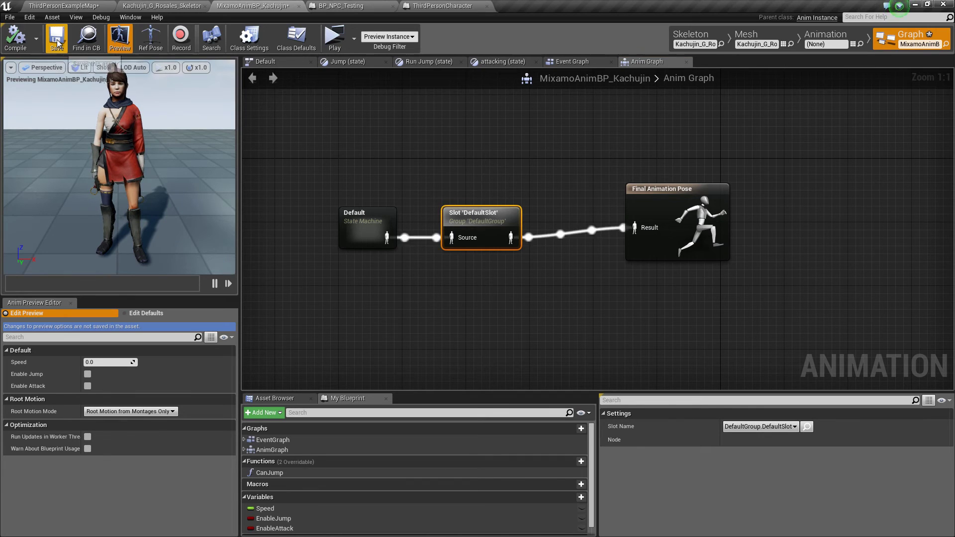
left_click(63, 45)
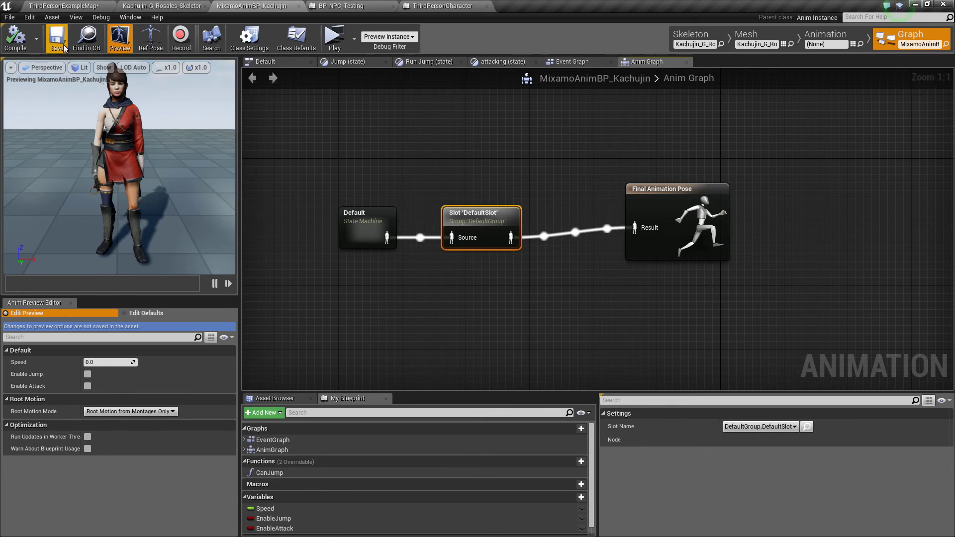
- Compare the slot assigned in the AM_Attack montage with the Slot node in MixamoAnimBP_Kachujin's Anim Graph
left_click(183, 5)
left_click_drag(667, 387, 665, 330)
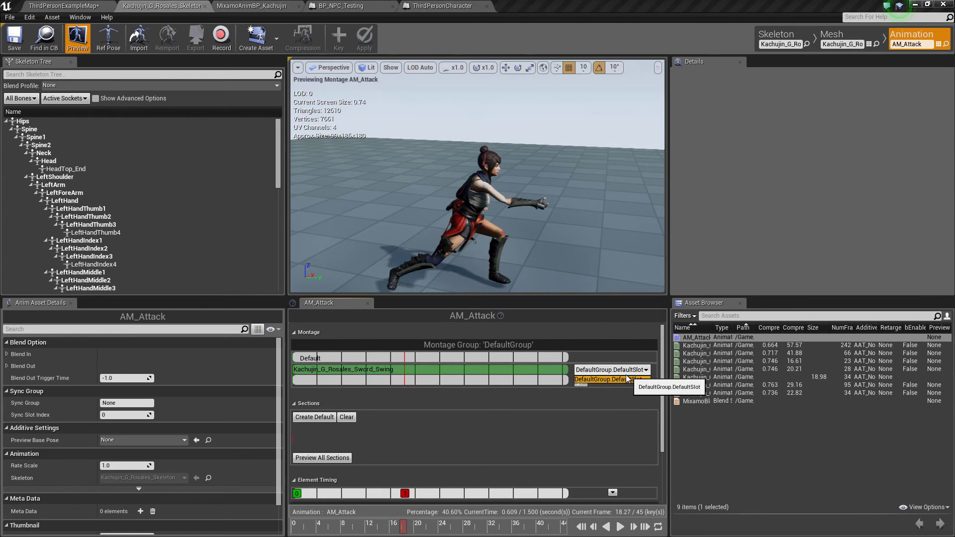
left_click(432, 6)
left_click(348, 6)
left_click(272, 6)
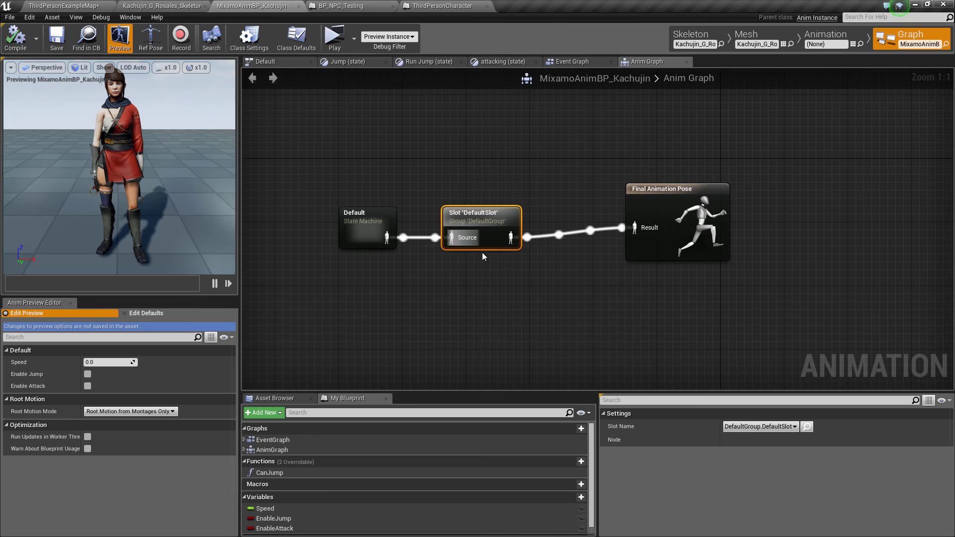
left_click(468, 158)
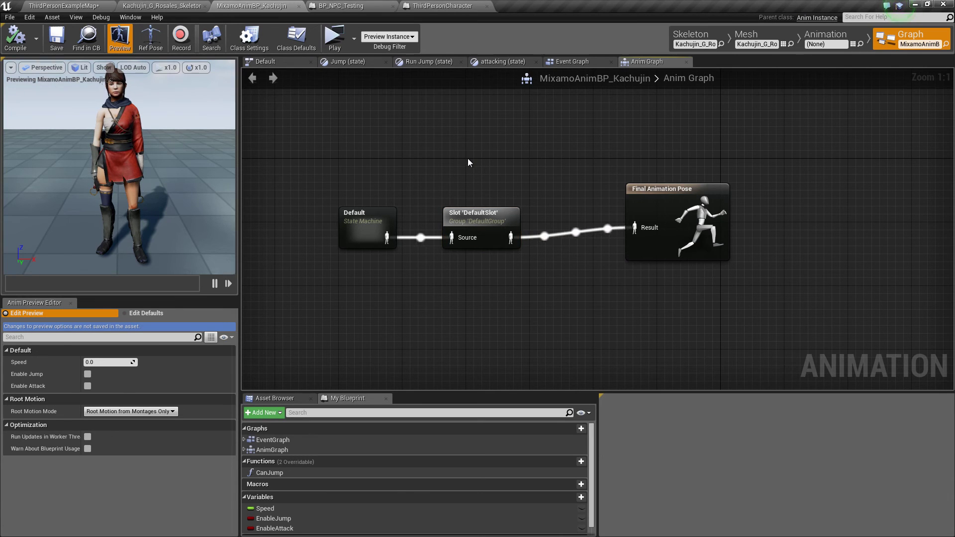
- Play ThirdPersonExampleMap, move the character near the NPC to test its melee attack, and stop the preview
left_click(83, 6)
left_click(481, 37)
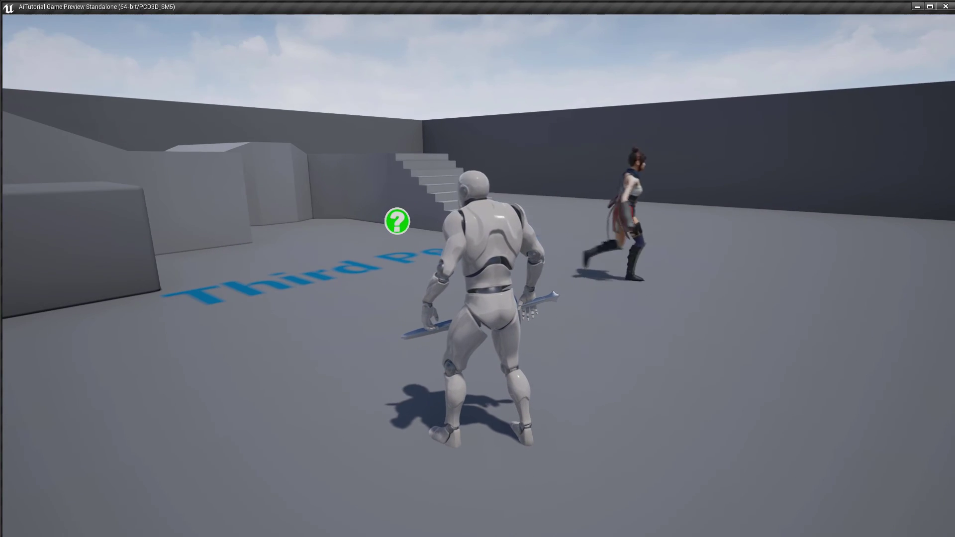
key("w")
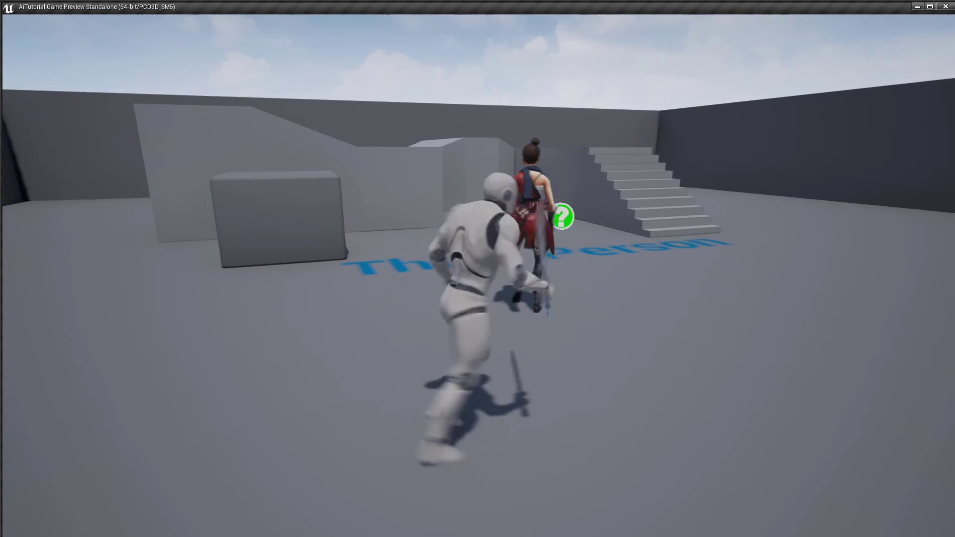
key("shift+F1")
key("Escape")
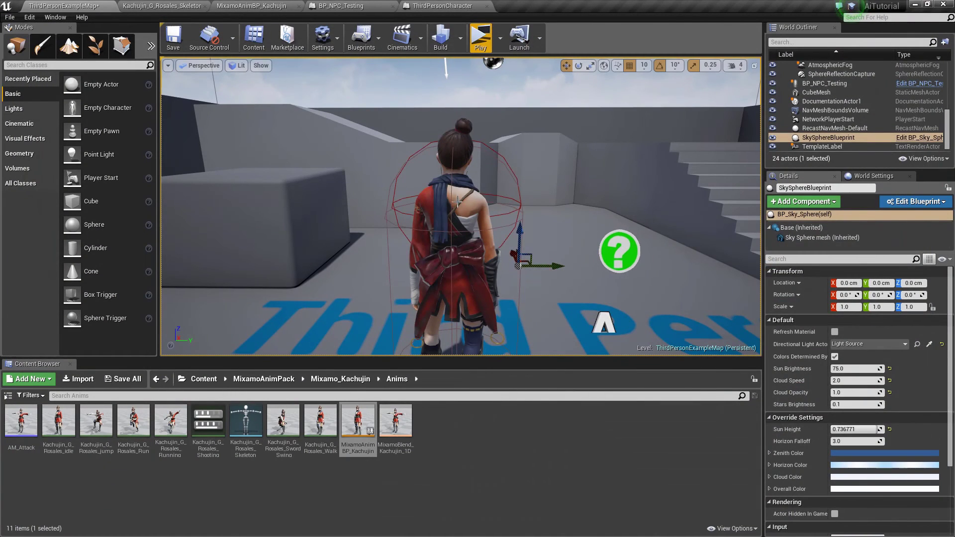
- Replace the BP_NPC_Testing instance in the level with a fresh one from the AIBehaviorToolkit Blueprints folder
left_click(457, 202)
left_click(201, 383)
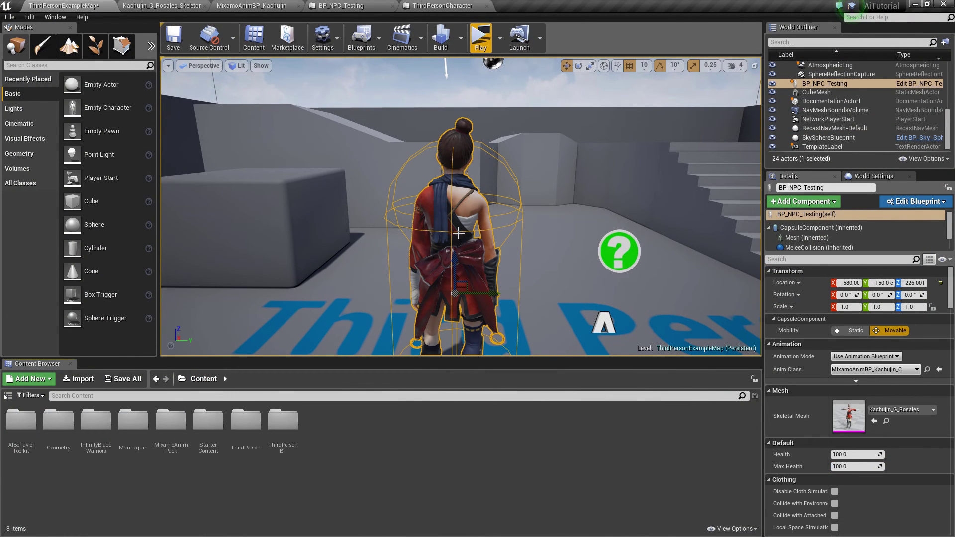
key("Delete")
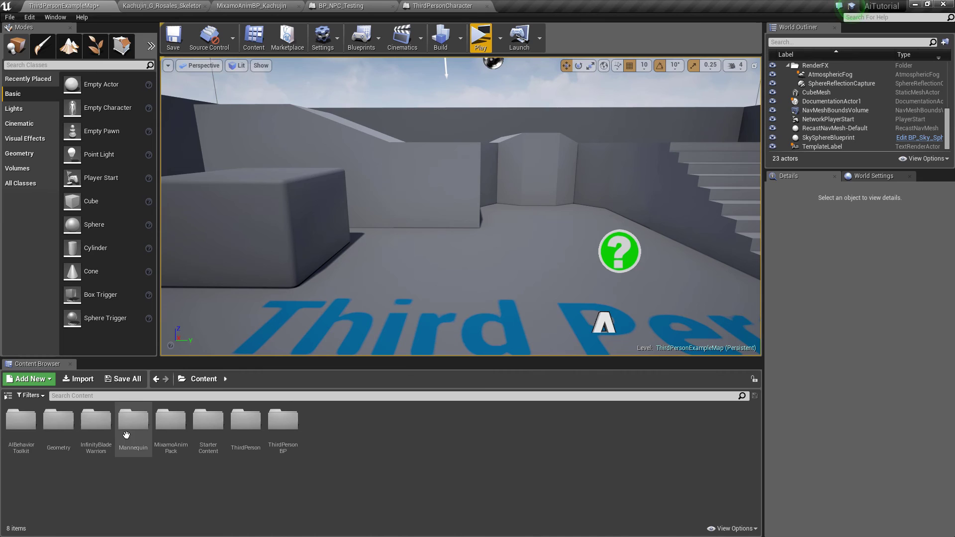
double_click(21, 421)
double_click(58, 420)
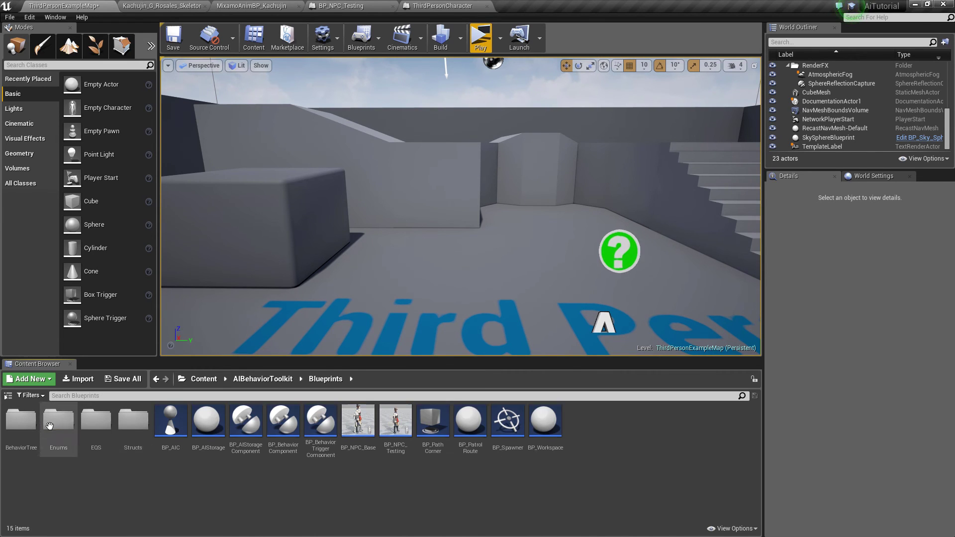
left_click(395, 435)
left_click_drag(395, 434, 490, 283)
left_click(533, 92)
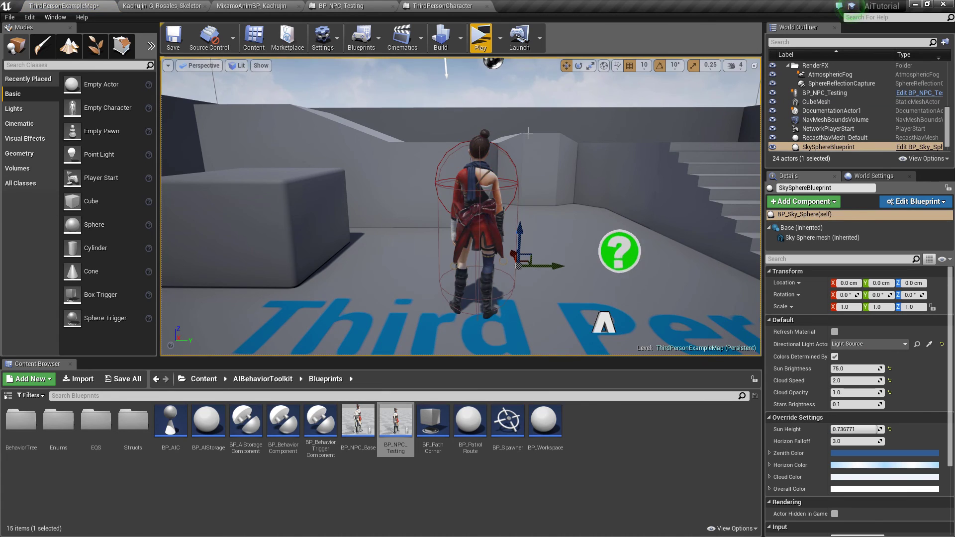
right_click_drag(534, 92, 637, 94)
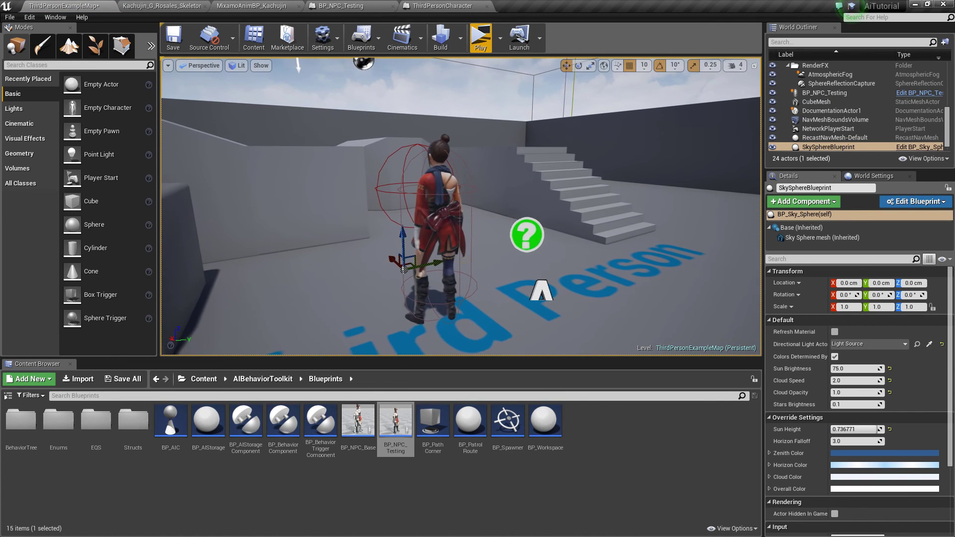
- Play the level again and move the player around to test whether the new NPC chases and attacks it
left_click(481, 39)
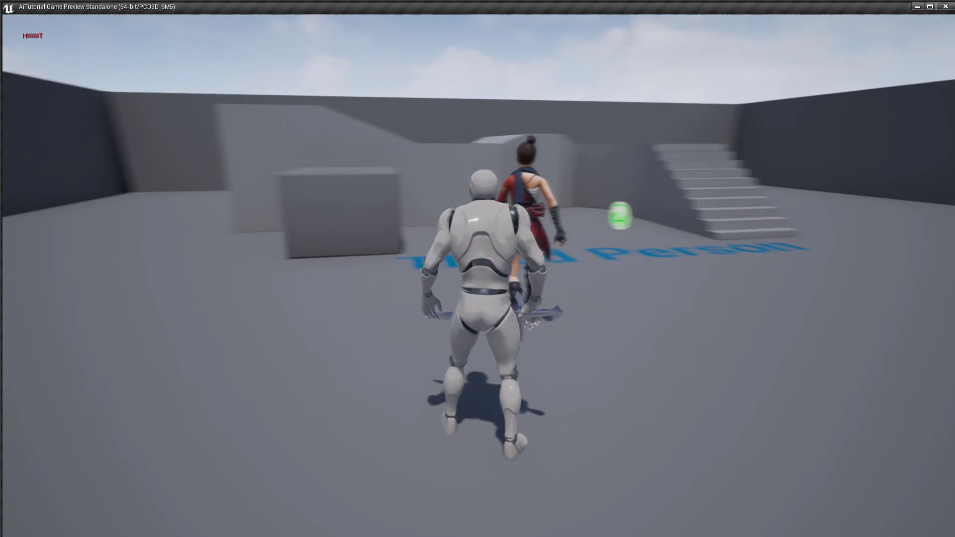
key("a")
key("w")
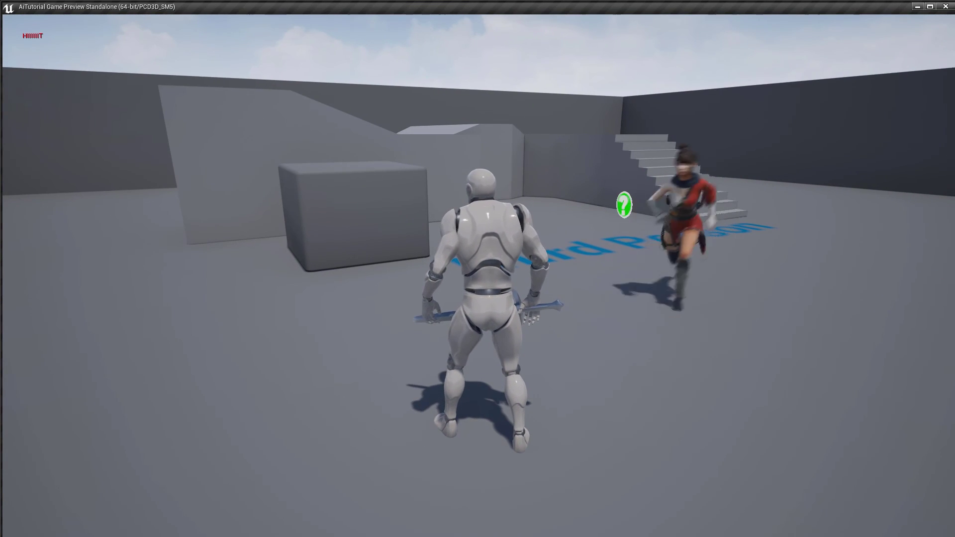
key("a")
key("w")
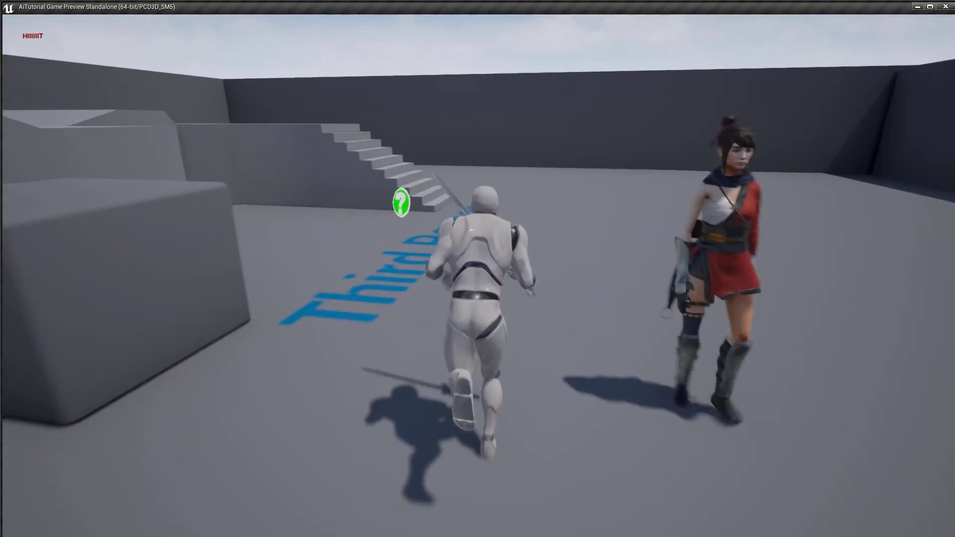
key("d")
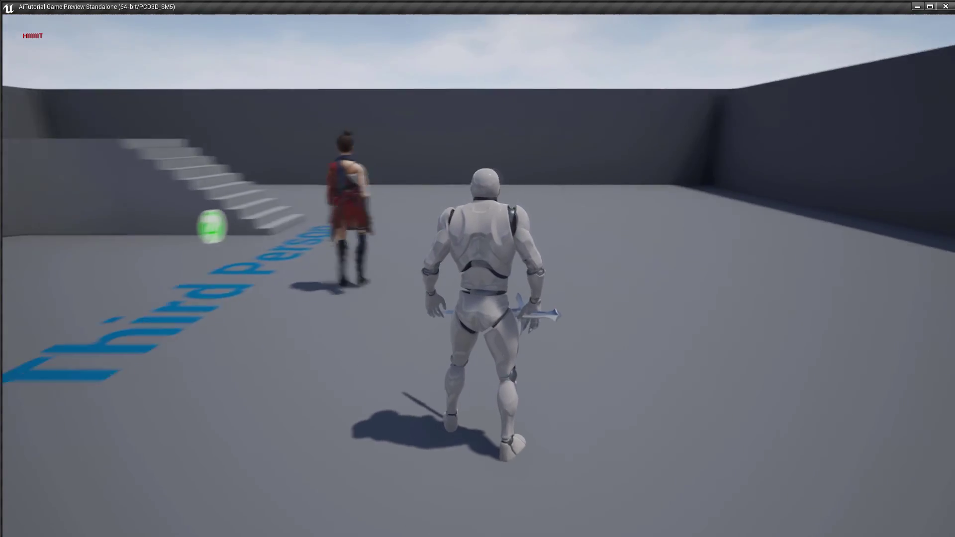